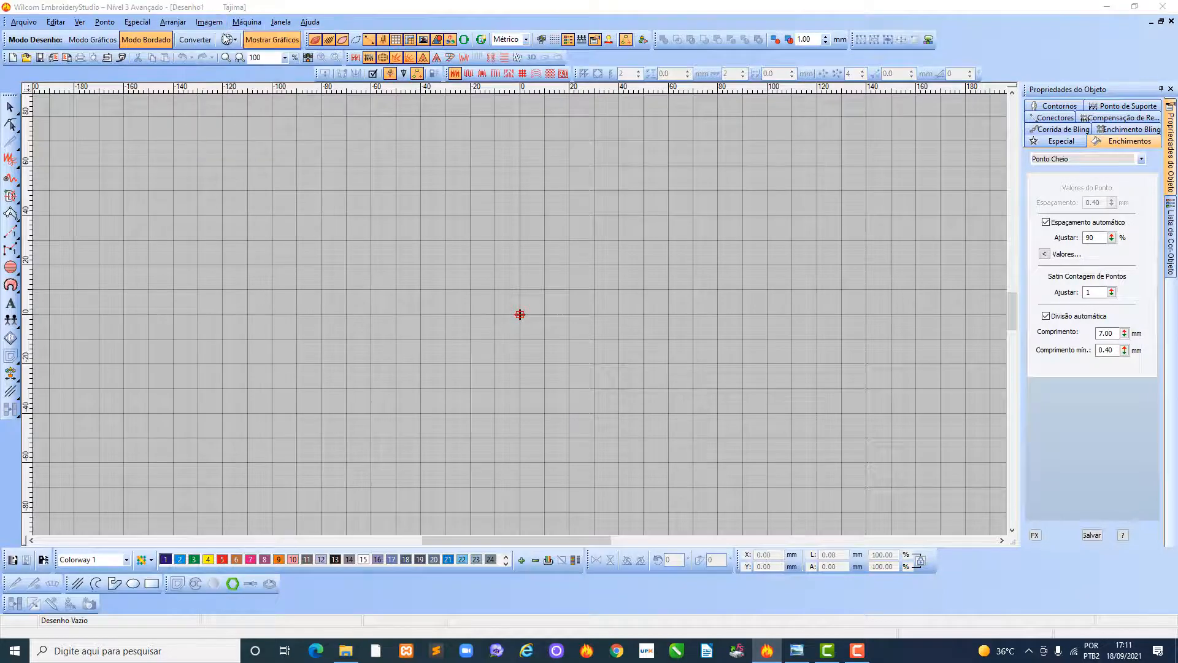
Try to insert the WhatsApp Image 2021-09-13 JPEG from the CLINICA VITTALIS folder, listing all file types.
{"action": "left_click", "coordinate": [367, 331]}
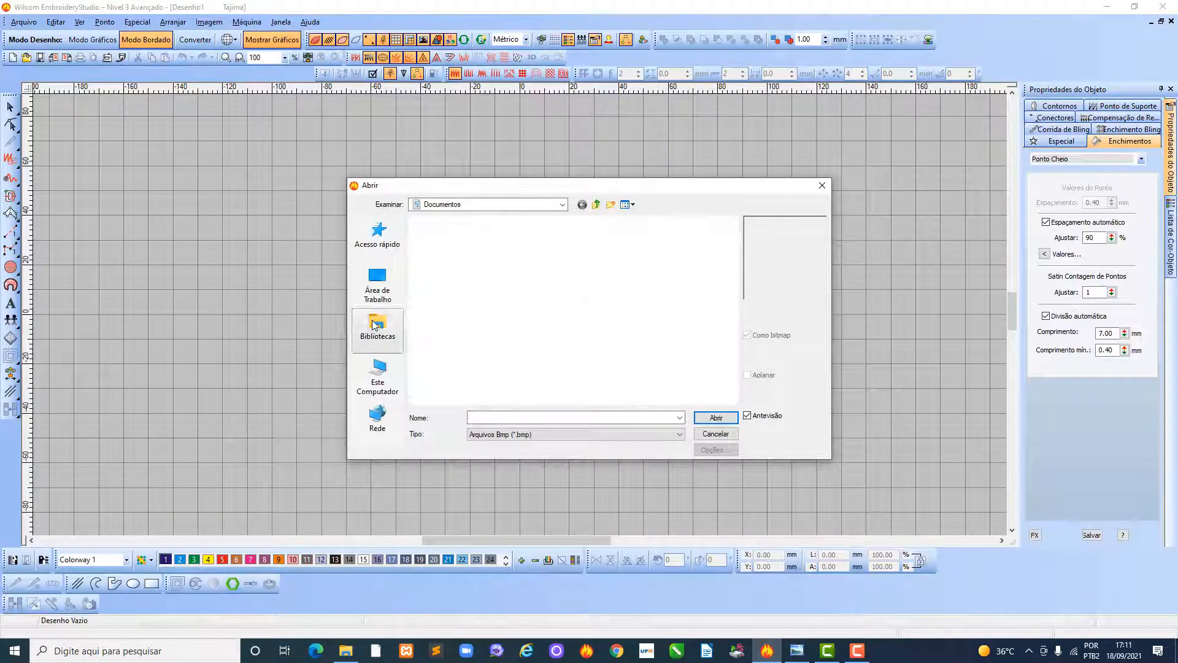
{"action": "double_click", "coordinate": [570, 276]}
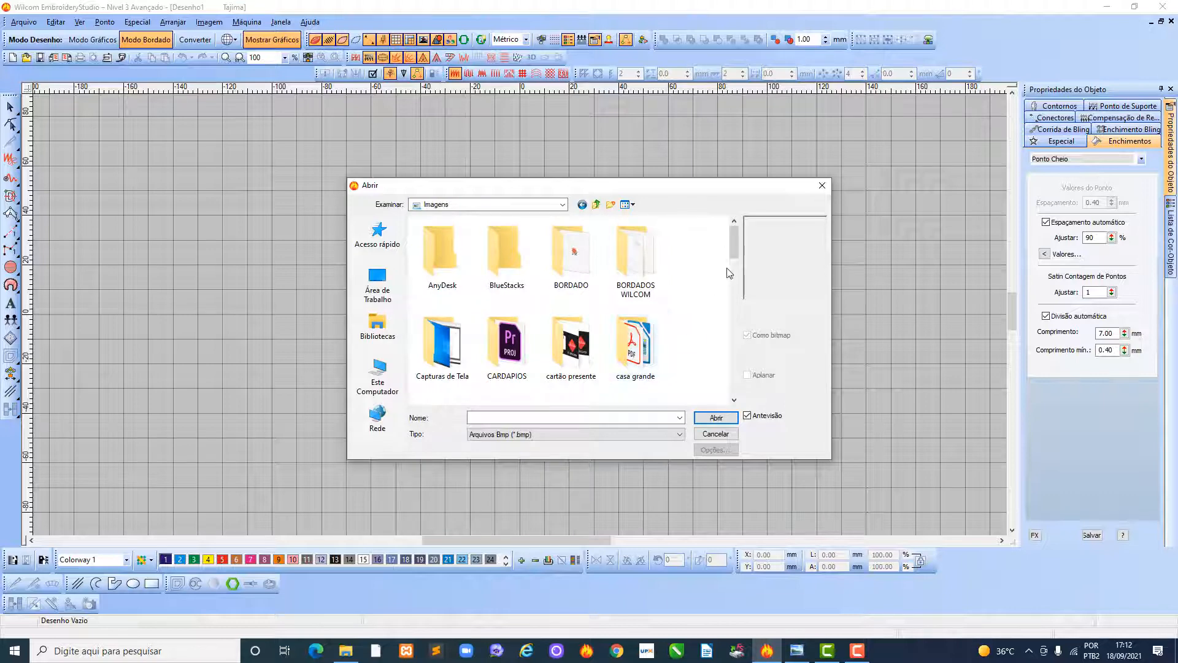
{"action": "left_click_drag", "start_coordinate": [735, 248], "coordinate": [736, 273]}
{"action": "scroll", "coordinate": [736, 273], "scroll_direction": "down", "scroll_amount": 1}
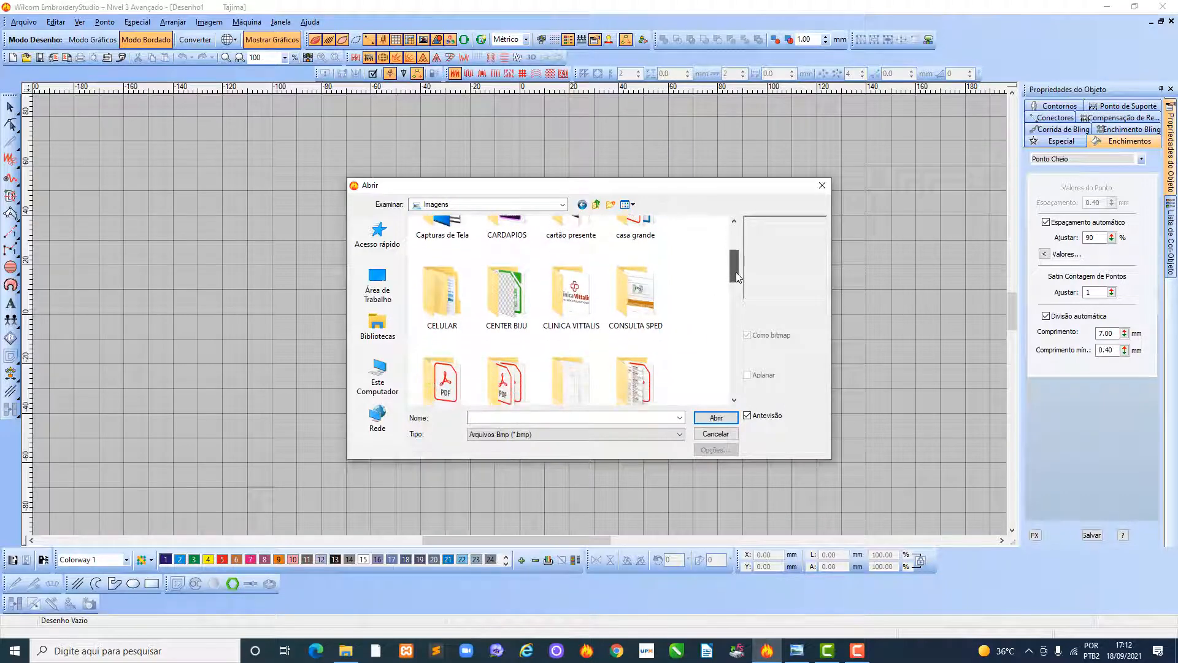
{"action": "double_click", "coordinate": [582, 288]}
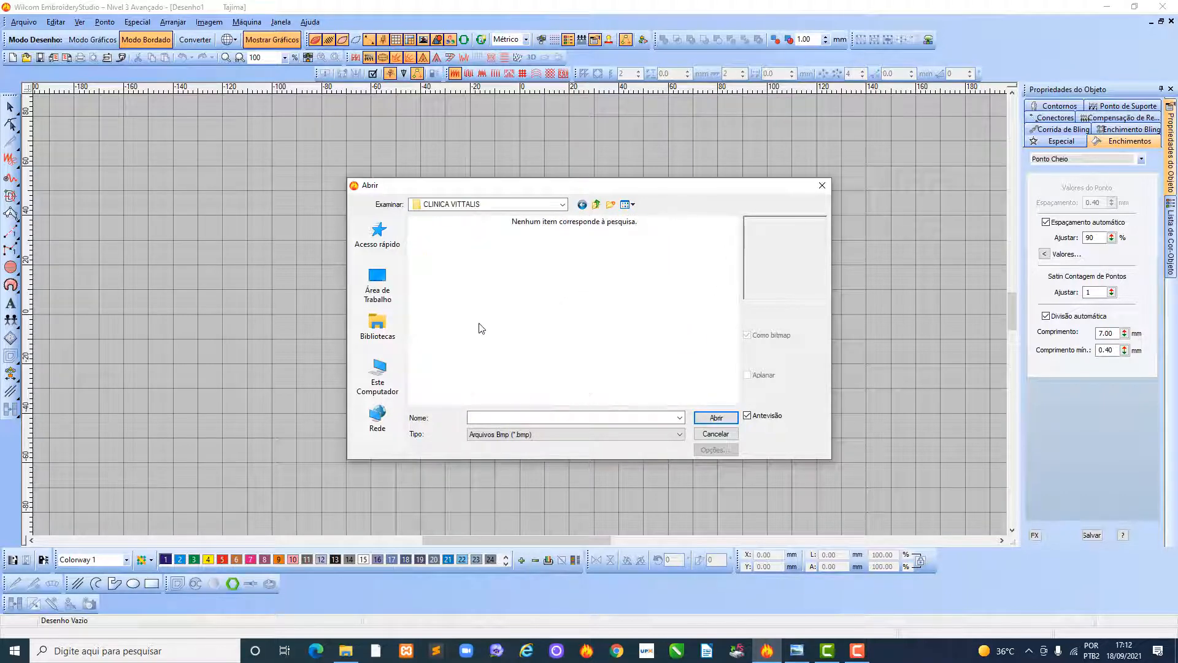
{"action": "left_click", "coordinate": [682, 437]}
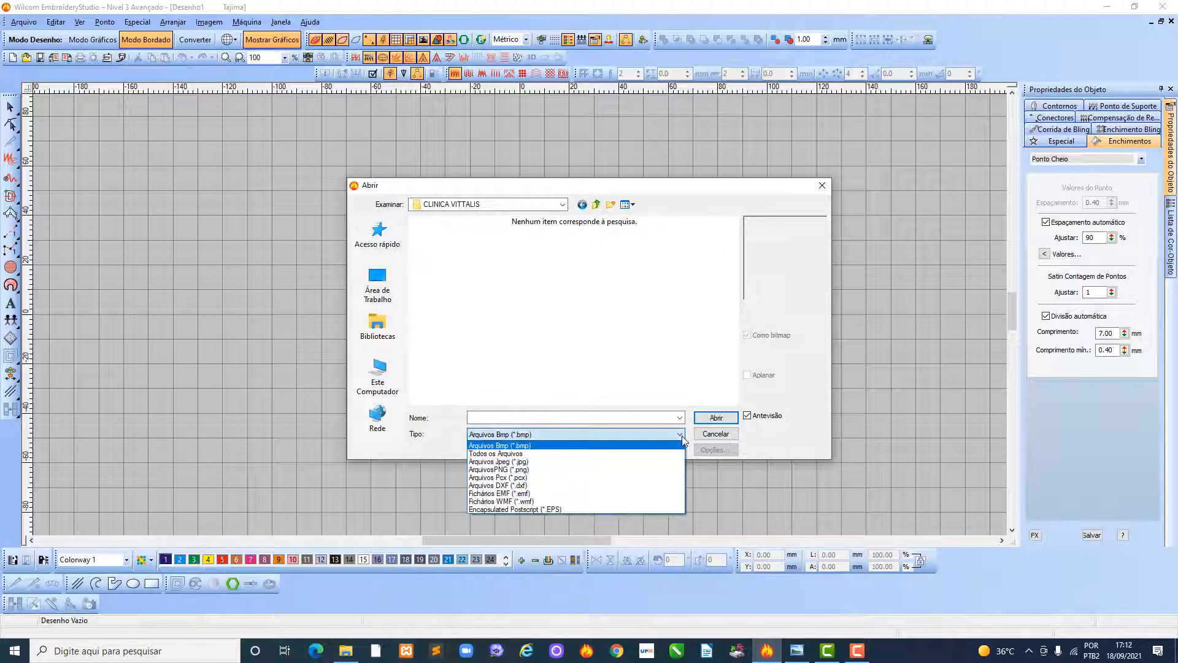
{"action": "left_click", "coordinate": [631, 454]}
{"action": "left_click", "coordinate": [451, 261]}
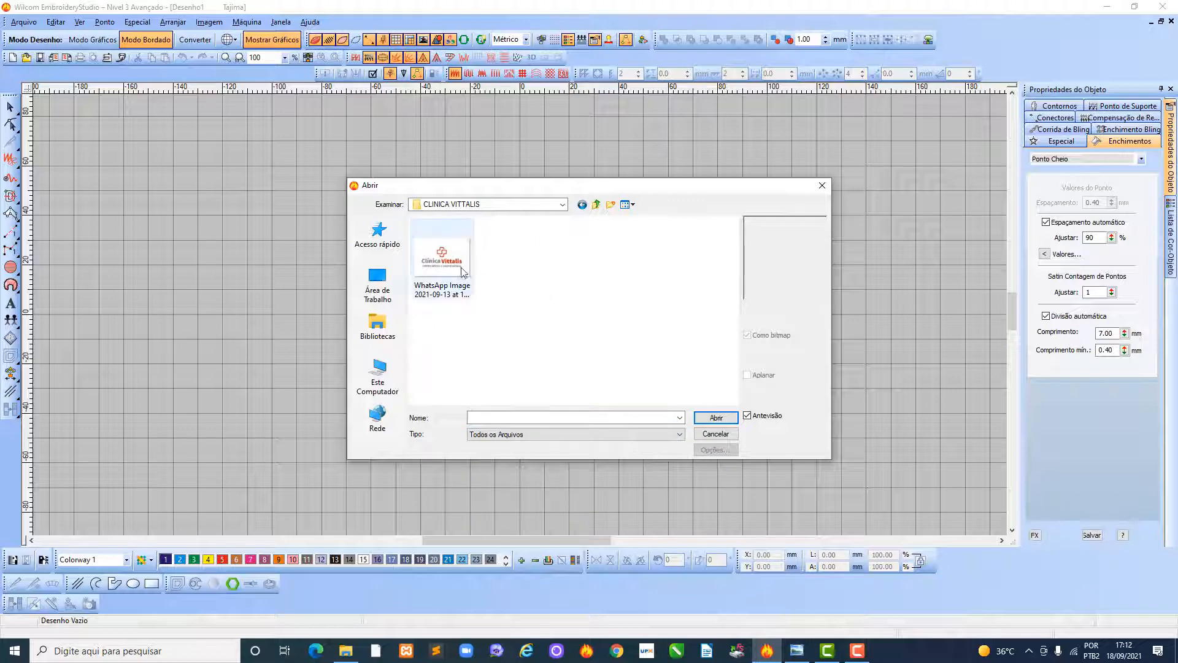
{"action": "left_click", "coordinate": [714, 417]}
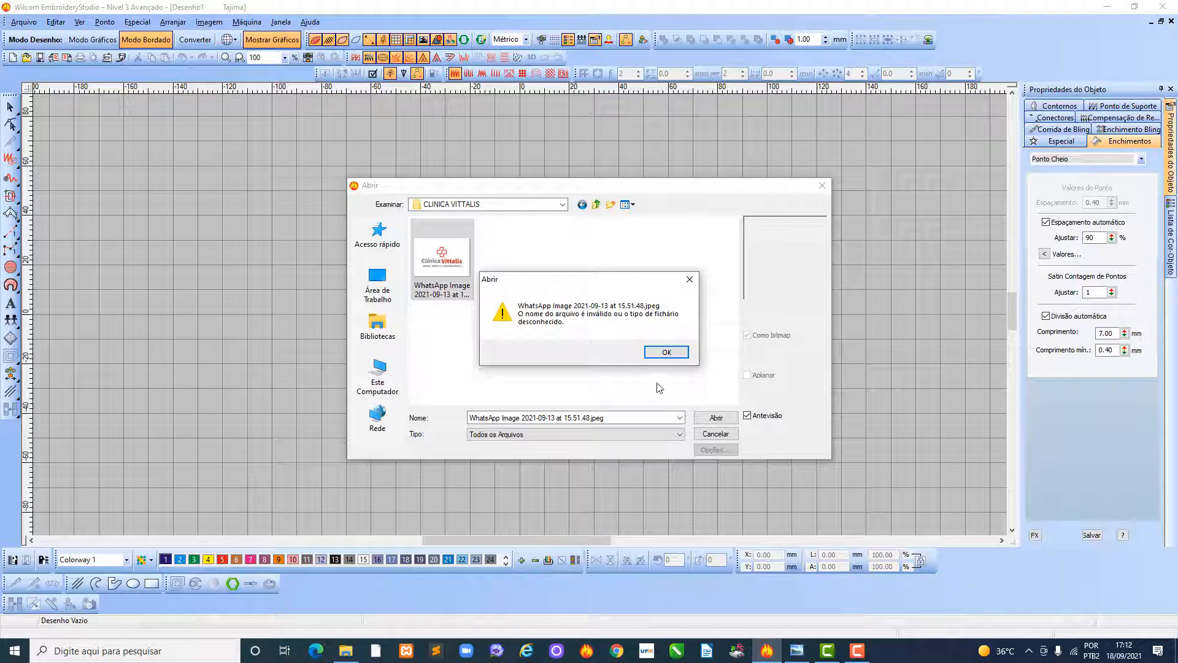
{"action": "left_click", "coordinate": [666, 352]}
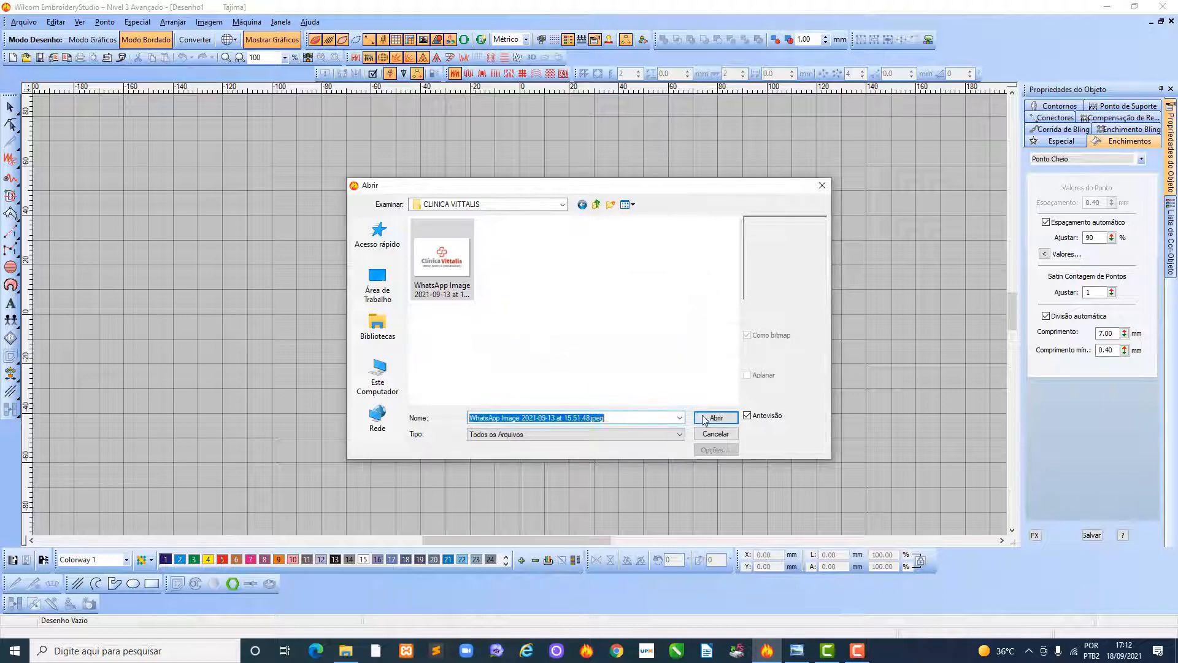
{"action": "left_click", "coordinate": [715, 433]}
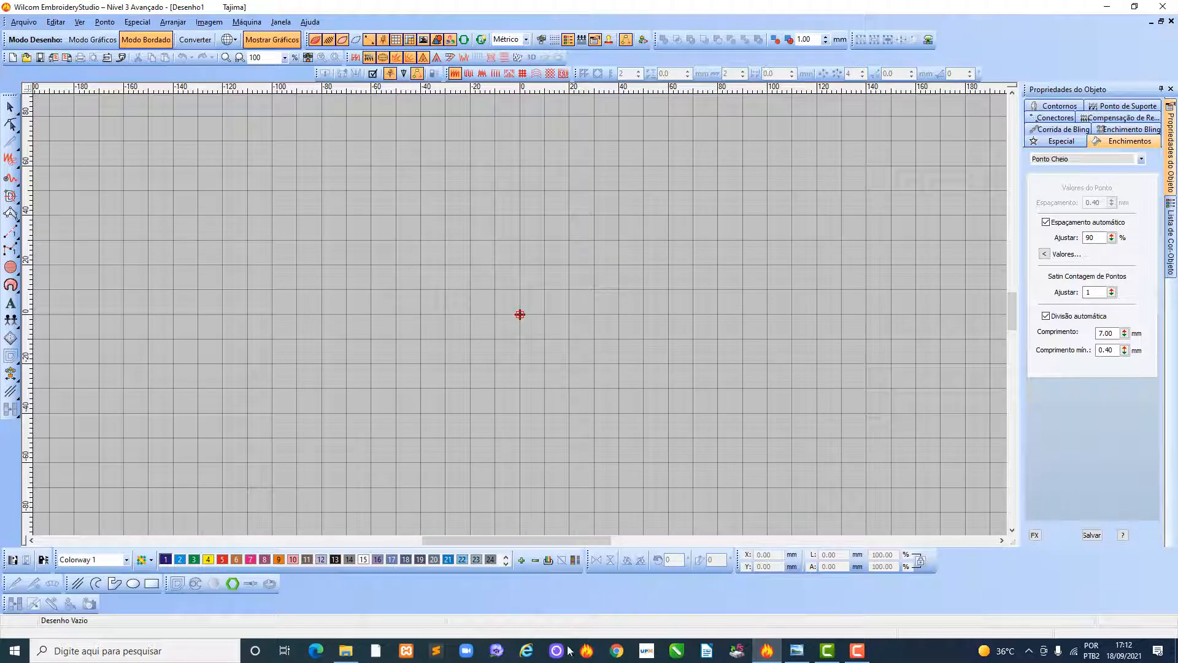
Open the WhatsApp Image JPEG from the CLINICA VITTALIS folder in Paint using File Explorer.
{"action": "left_click", "coordinate": [343, 652]}
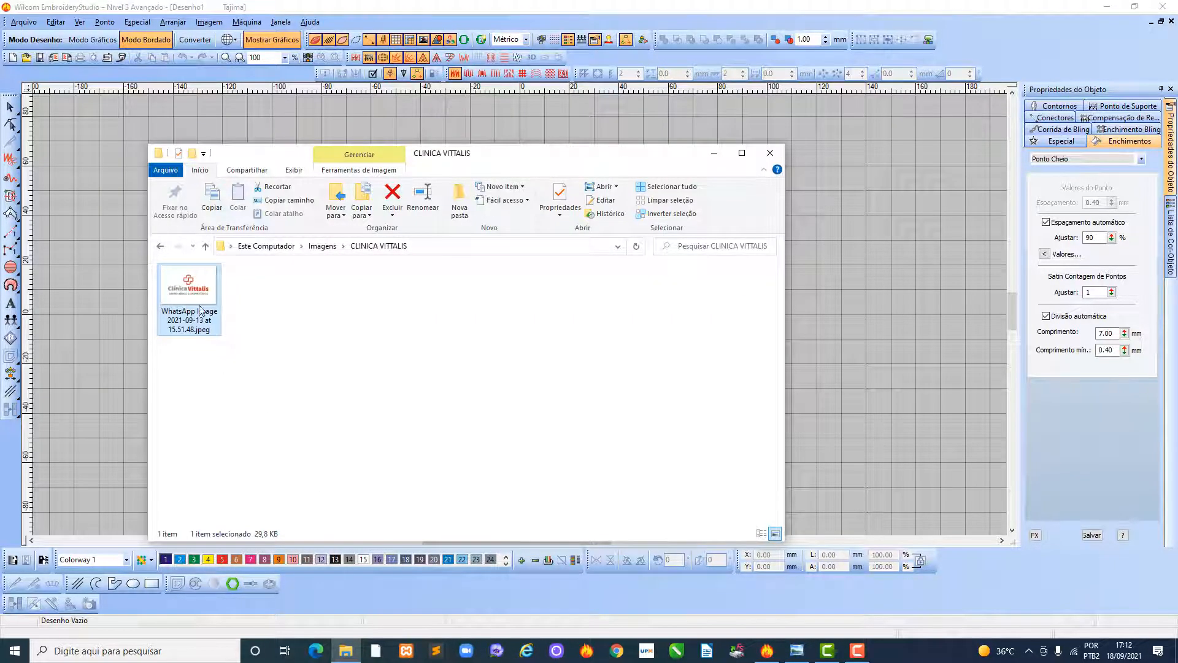
{"action": "right_click", "coordinate": [200, 289]}
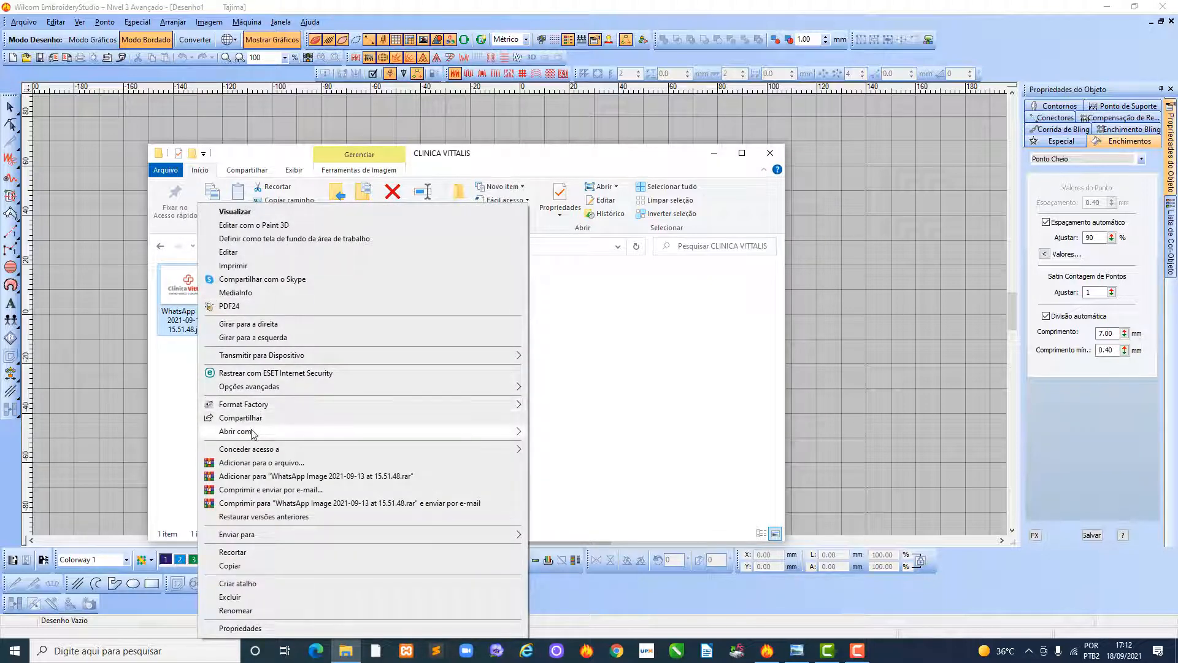
{"action": "mouse_move", "coordinate": [251, 432]}
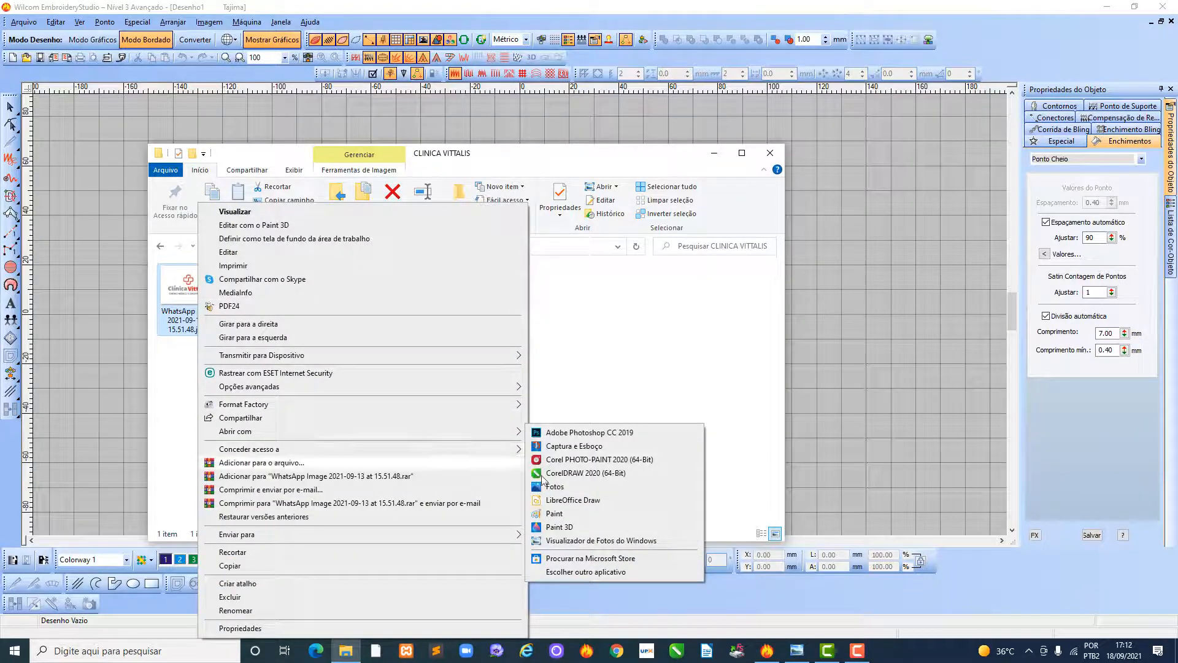
{"action": "left_click", "coordinate": [550, 514]}
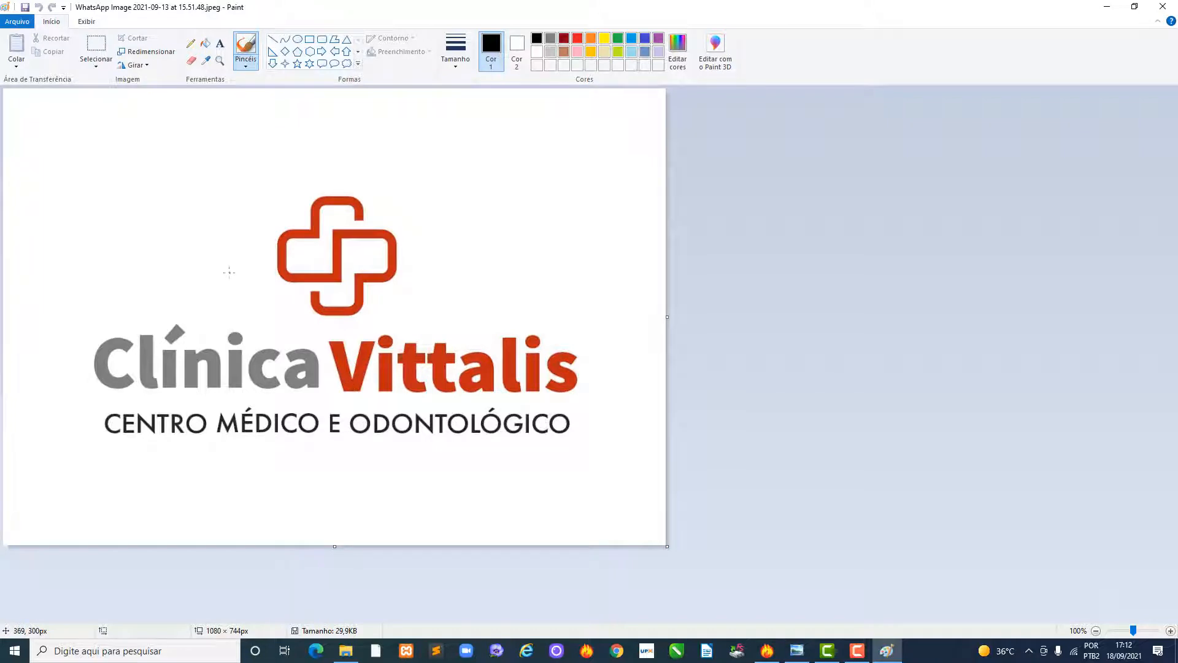
Crop the image closely around the whole Clínica Vittalis logo, to about 906 × 522 px.
{"action": "left_click", "coordinate": [94, 46]}
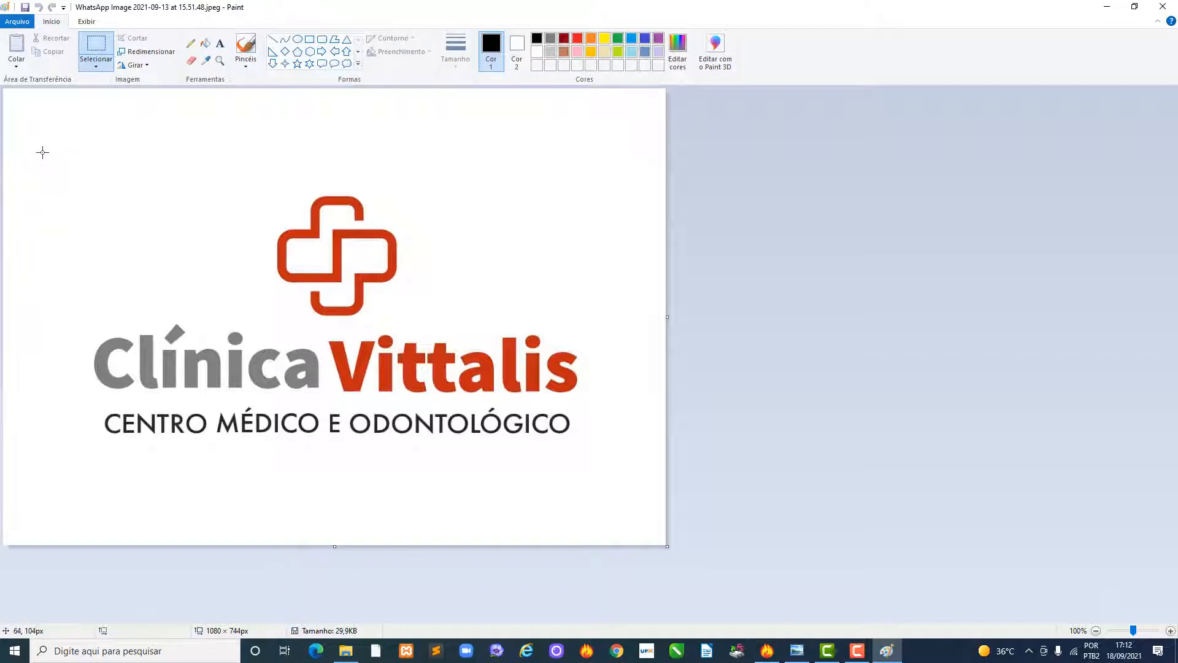
{"action": "left_click_drag", "start_coordinate": [43, 152], "coordinate": [598, 473]}
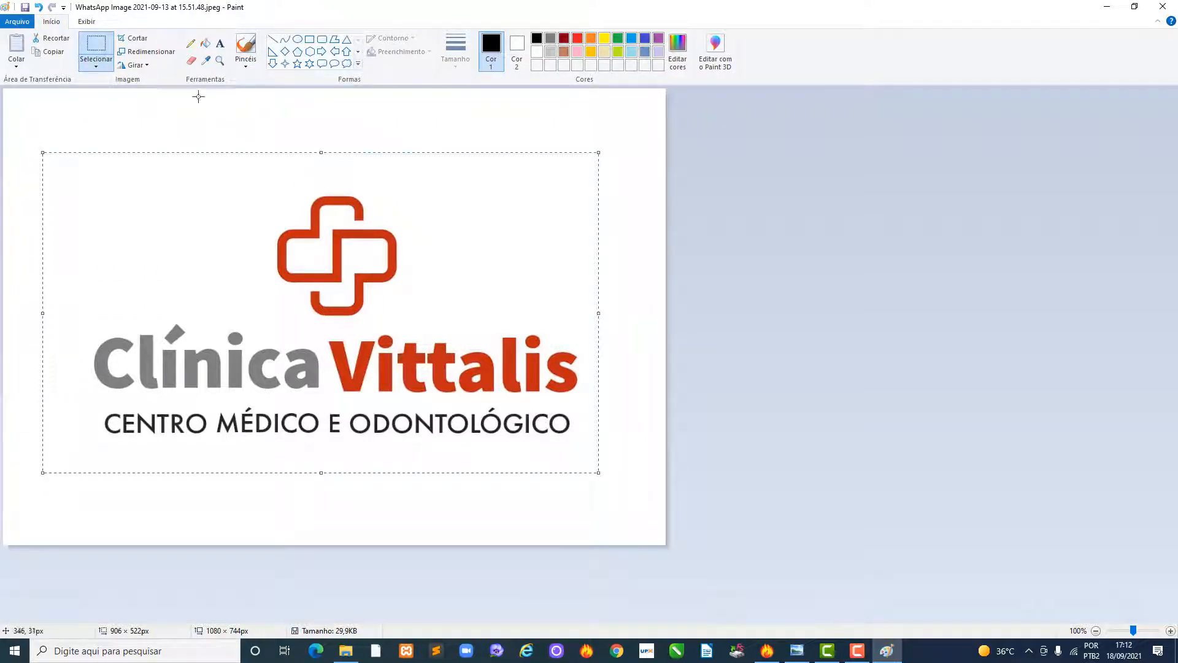
{"action": "left_click", "coordinate": [134, 41]}
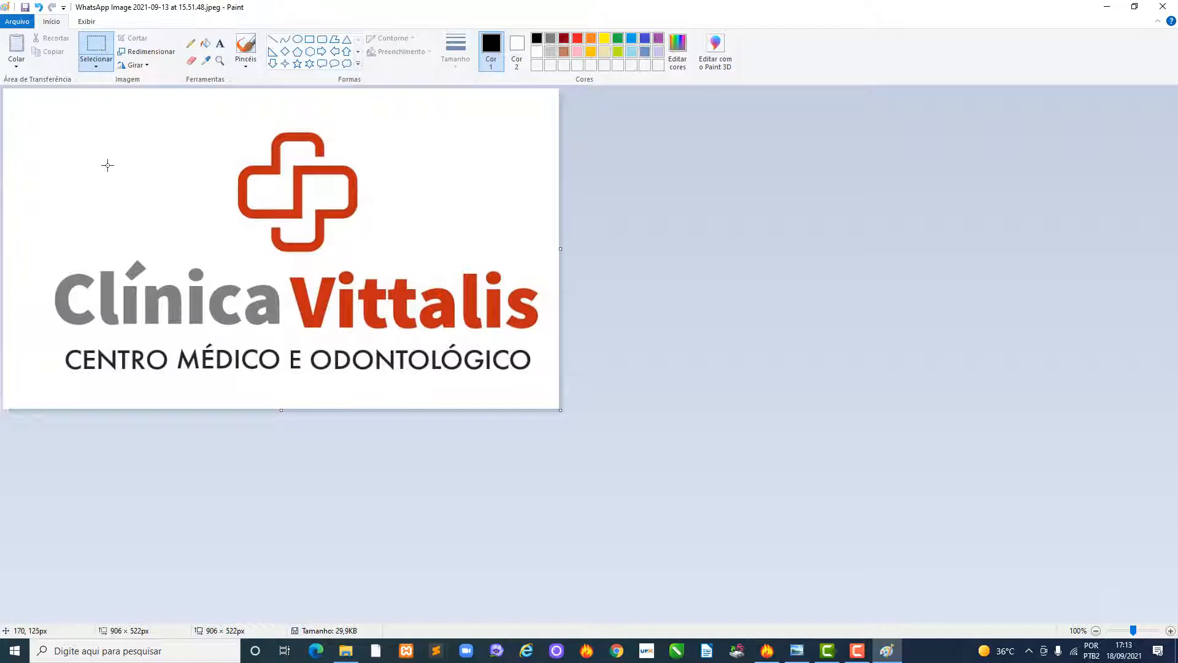
Save the cropped logo as a 24-bit BMP image named clinica in the CLINICA VITTALIS folder.
{"action": "left_click", "coordinate": [19, 23]}
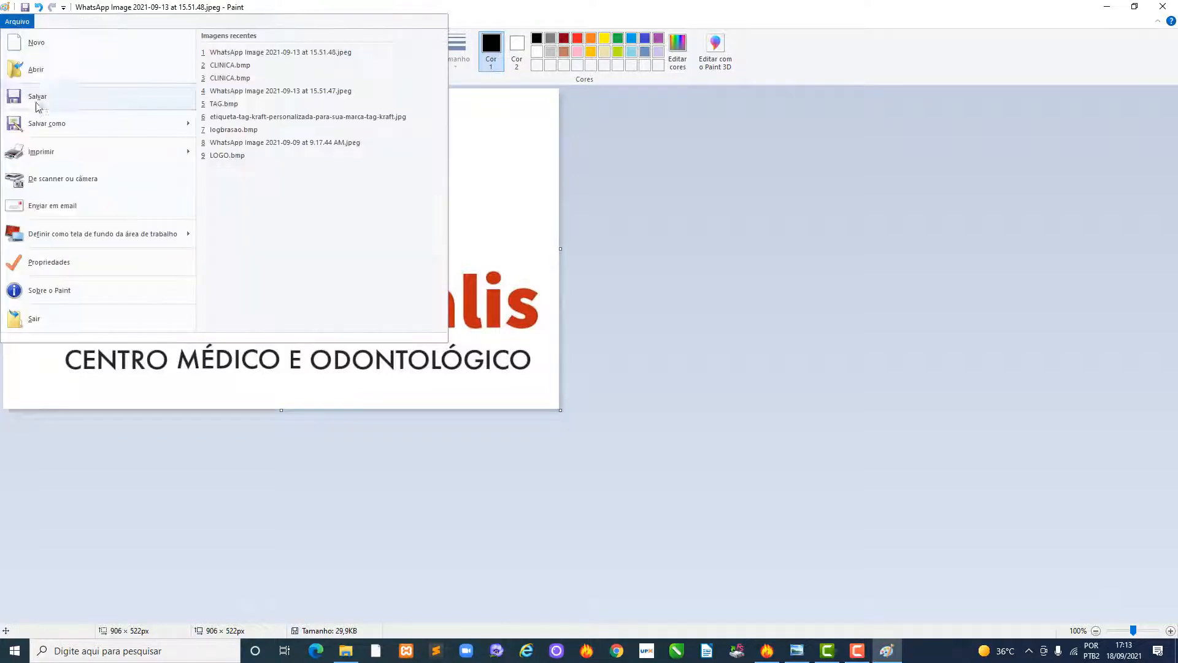
{"action": "mouse_move", "coordinate": [43, 124]}
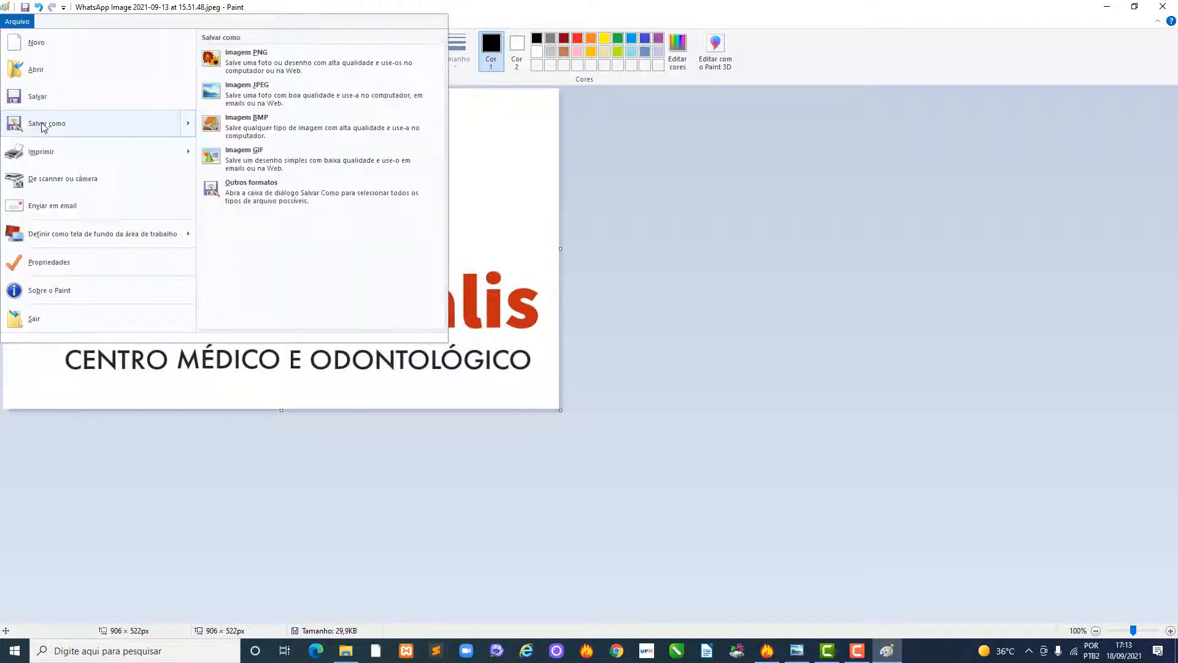
{"action": "left_click", "coordinate": [260, 119]}
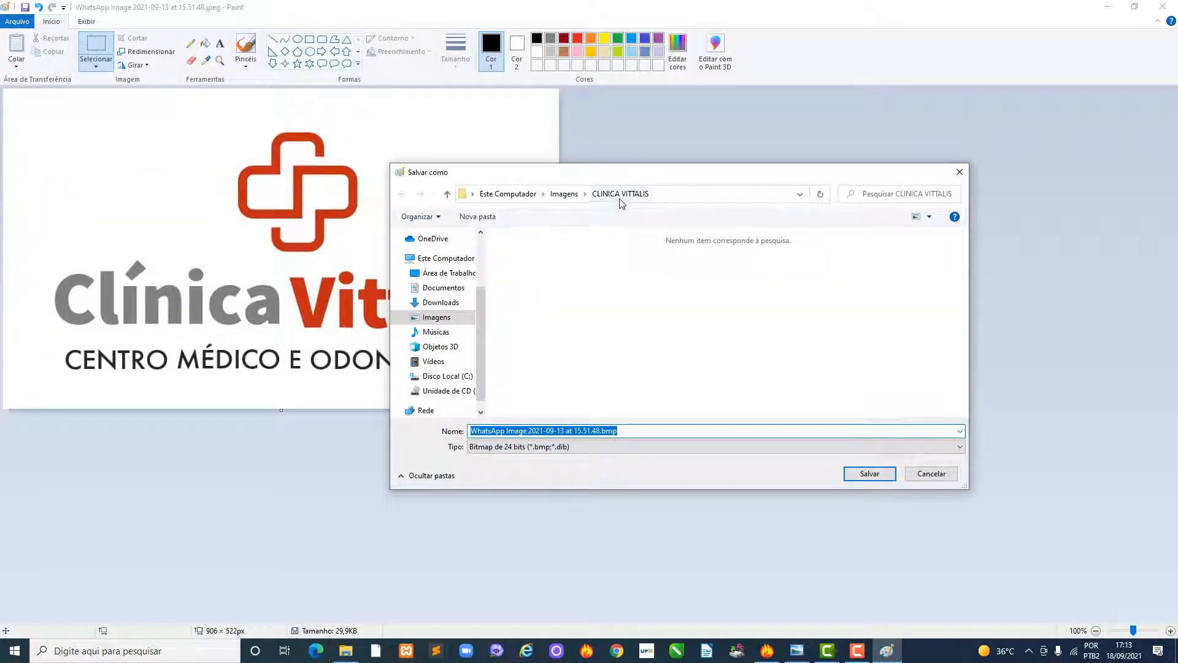
{"action": "type", "text": "clinicas"}
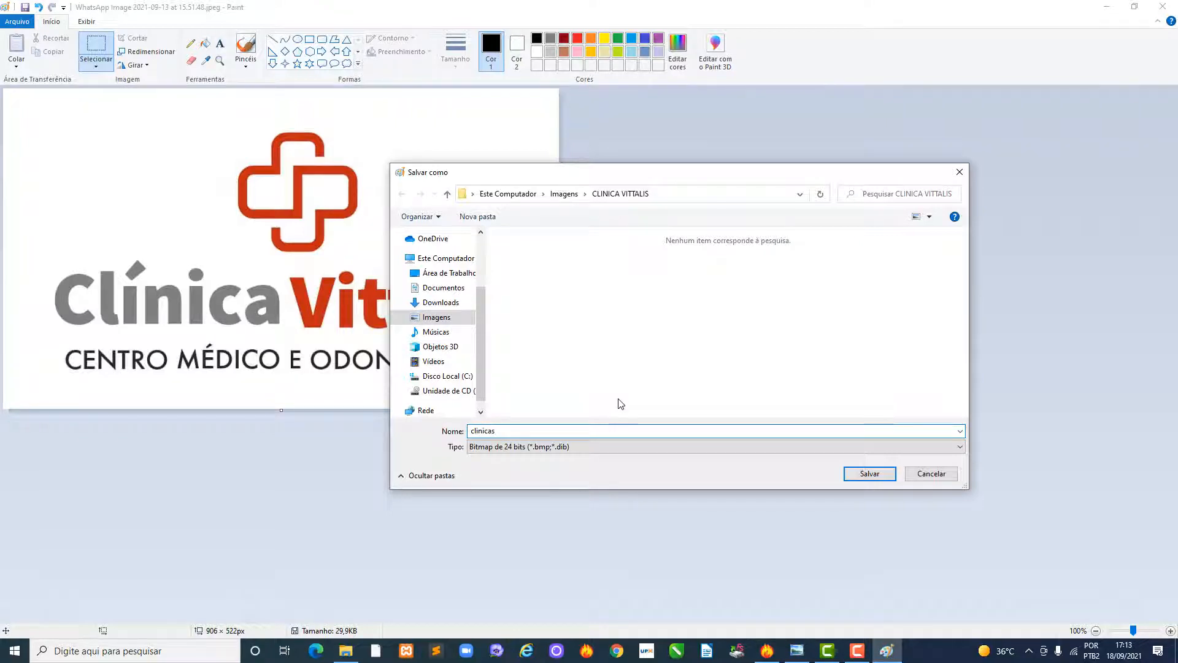
{"action": "key", "text": "BackSpace"}
{"action": "left_click", "coordinate": [879, 478]}
Switch back to Wilcom EmbroideryStudio and insert clinica.bmp from the CLINICA VITTALIS image folder into the design.
{"action": "key", "text": "alt+Tab"}
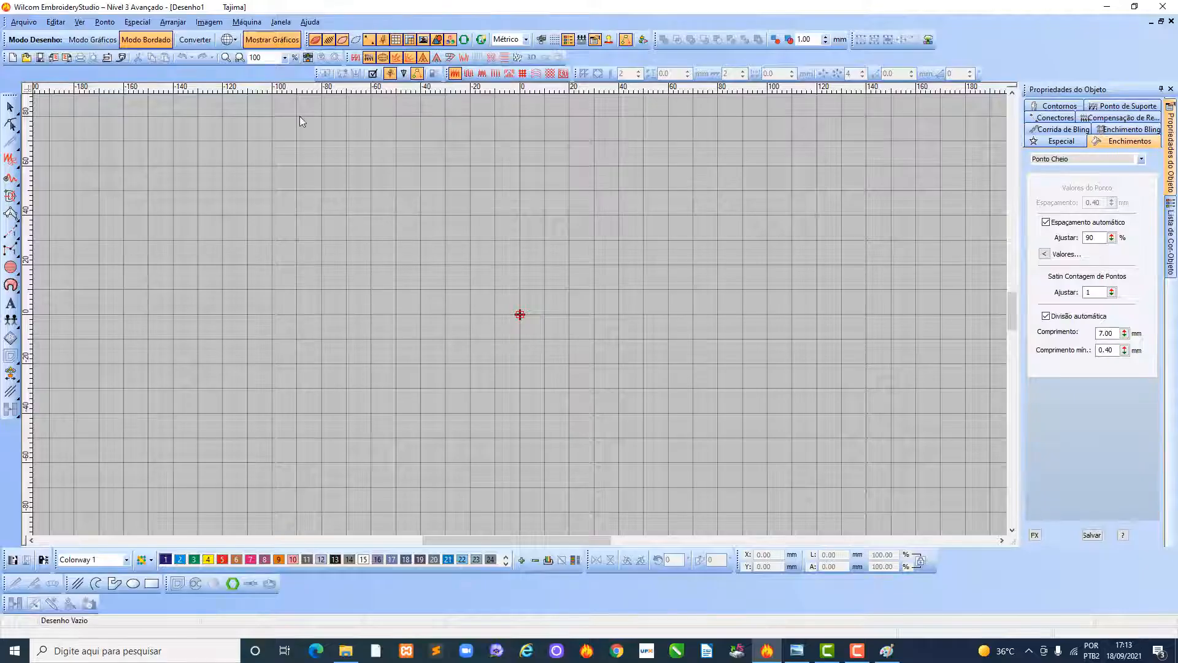
{"action": "left_click", "coordinate": [209, 22]}
{"action": "left_click", "coordinate": [236, 35]}
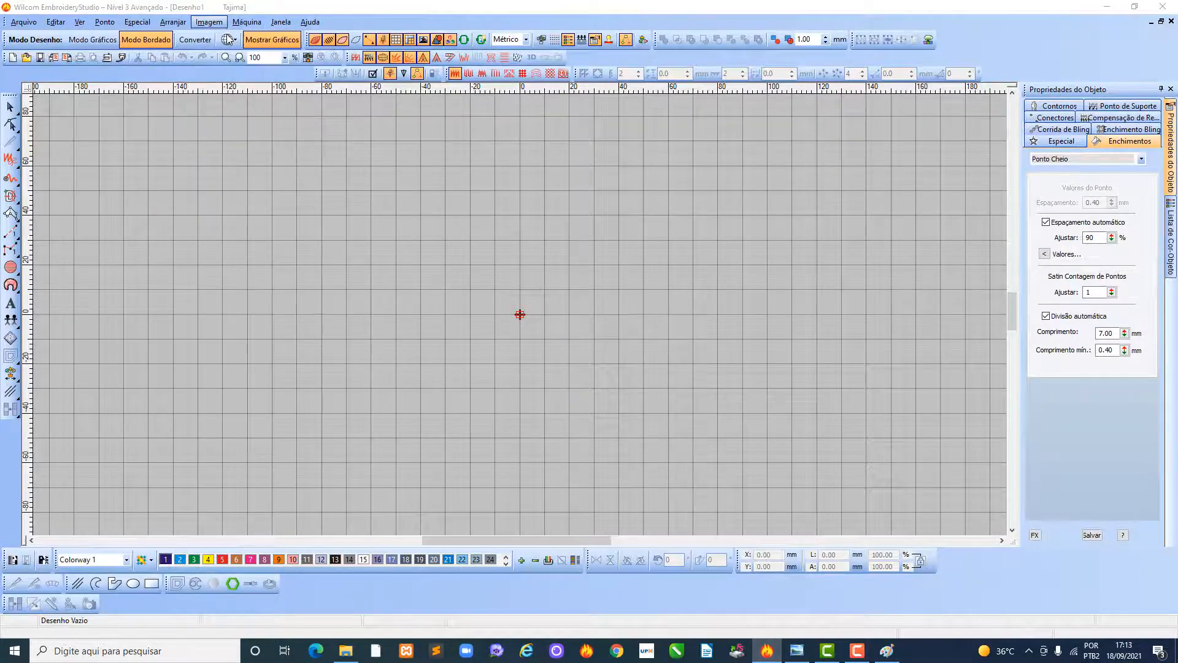
{"action": "left_click", "coordinate": [391, 335]}
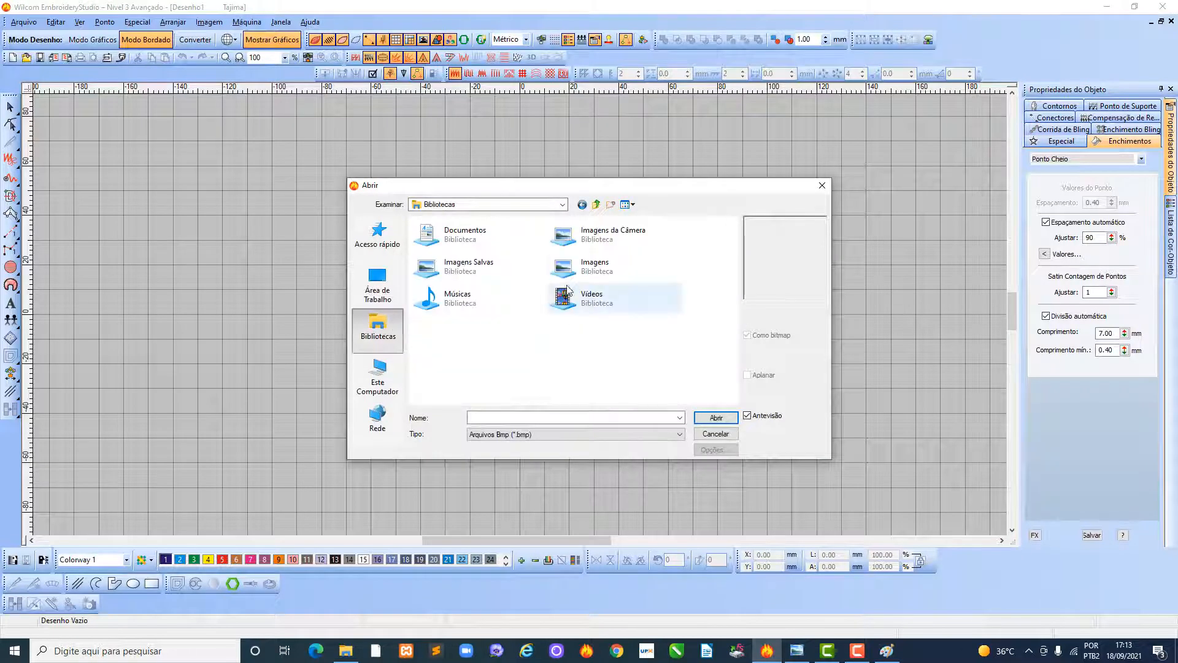
{"action": "double_click", "coordinate": [570, 265]}
{"action": "scroll", "coordinate": [575, 268], "scroll_direction": "down", "scroll_amount": 2}
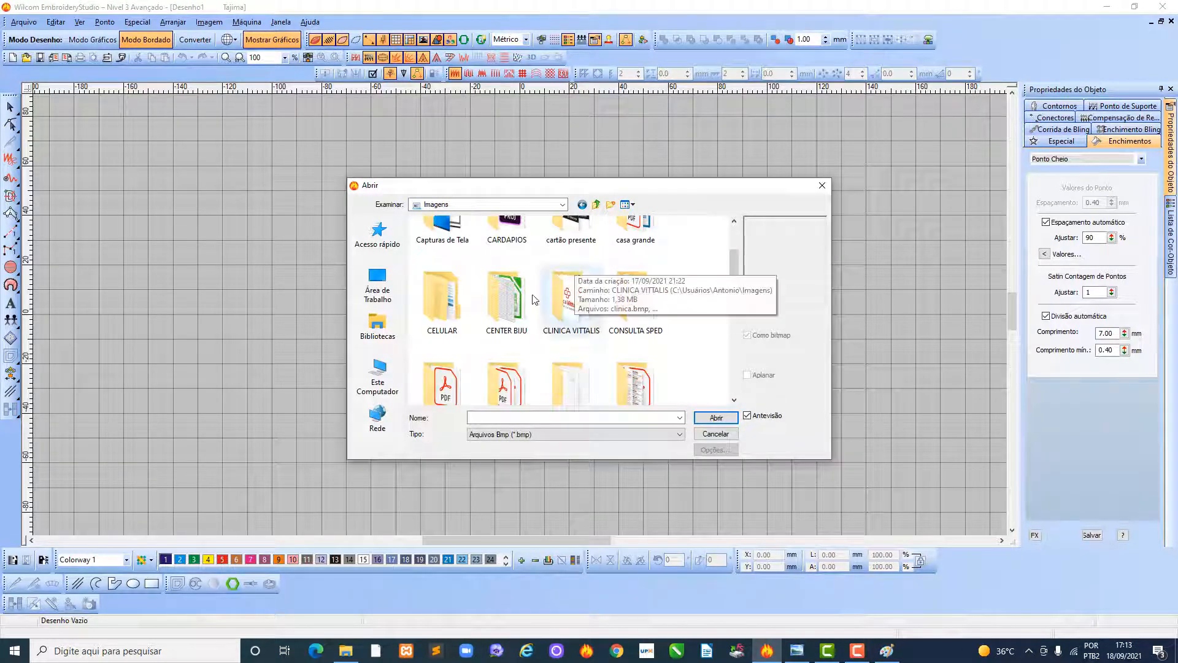
{"action": "double_click", "coordinate": [564, 311]}
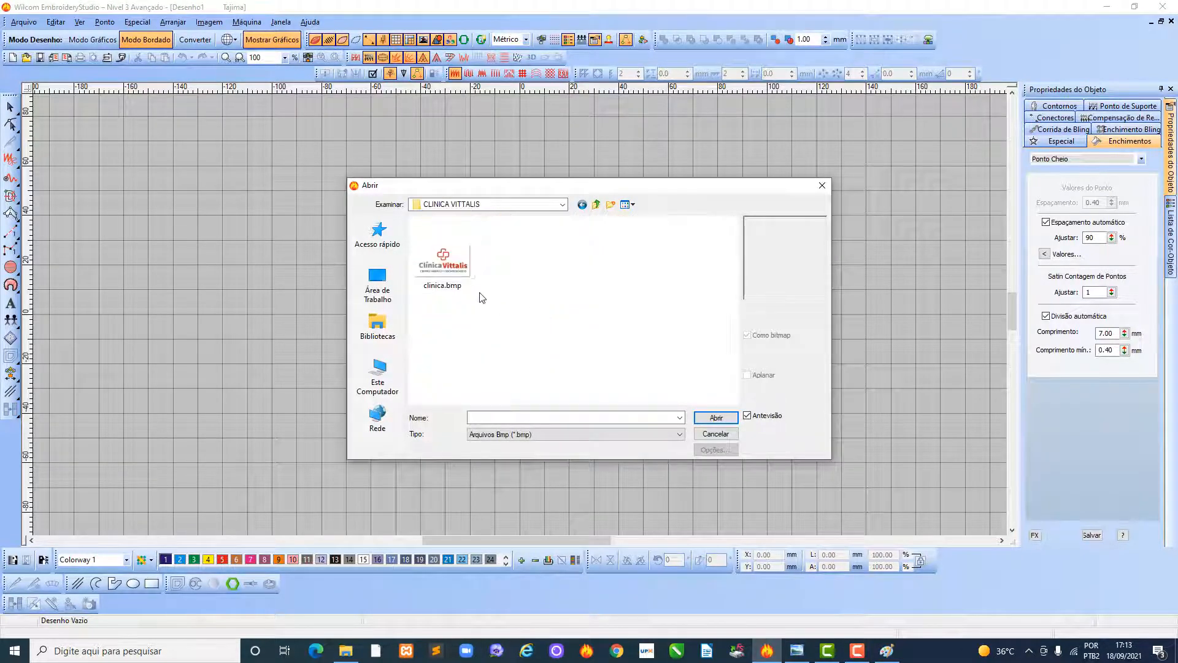
{"action": "left_click", "coordinate": [445, 261]}
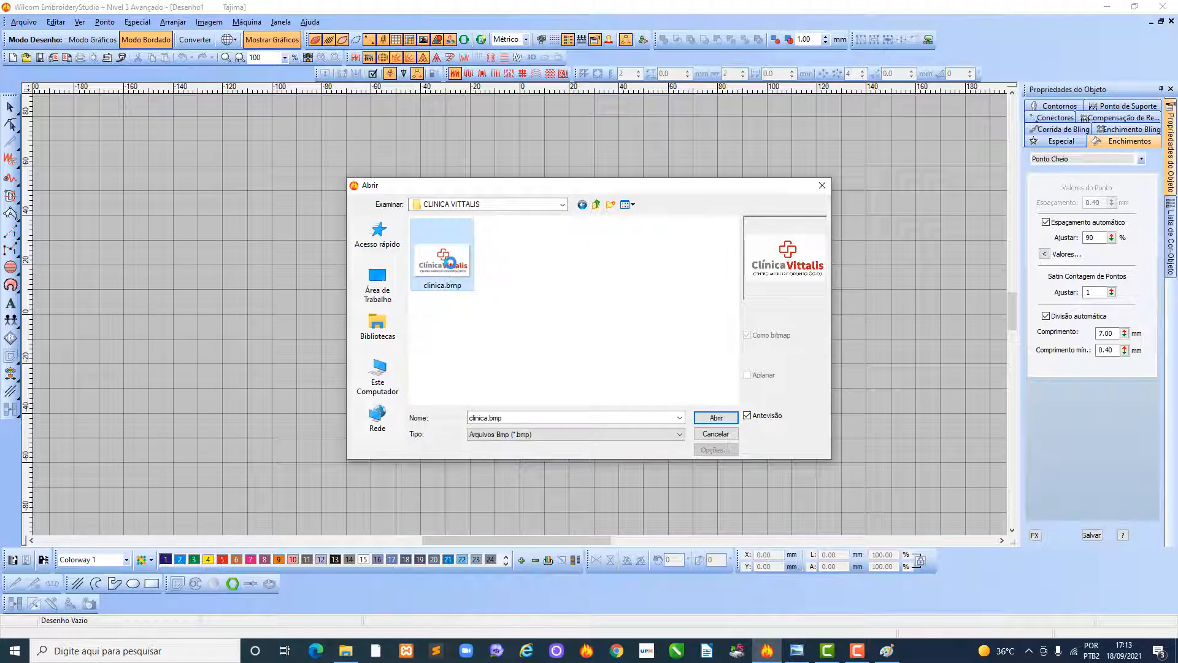
{"action": "left_click", "coordinate": [714, 419]}
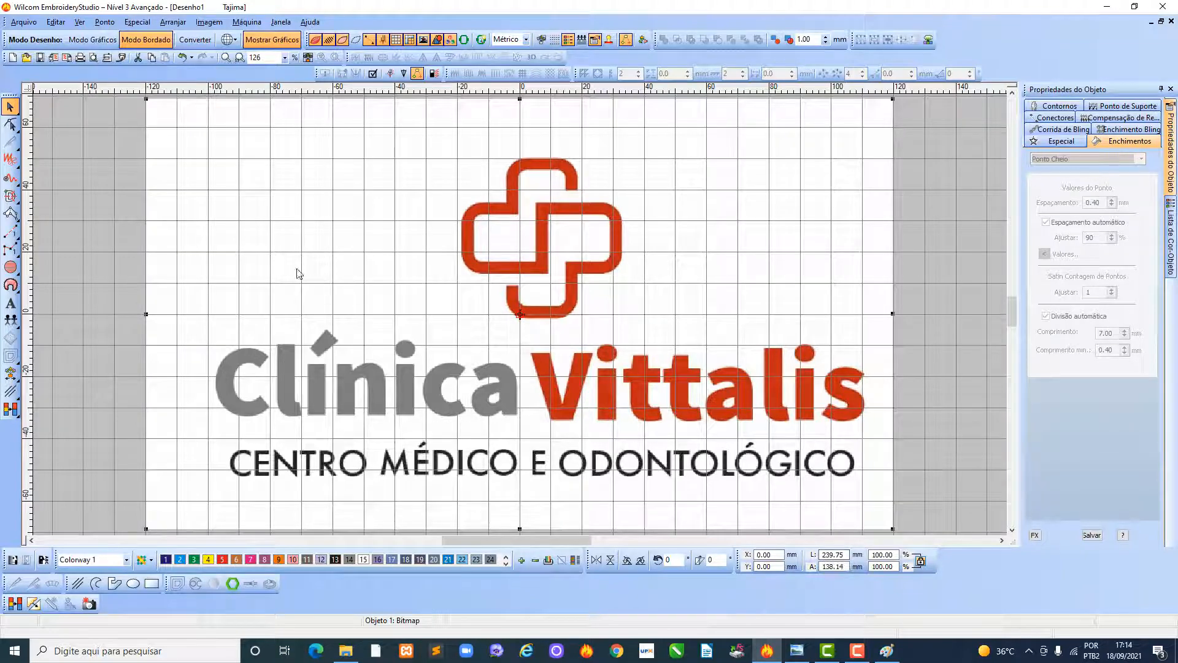
Scale the logo bitmap down proportionally to about 110 mm wide and leave it deselected.
{"action": "left_click_drag", "start_coordinate": [146, 100], "coordinate": [267, 232]}
{"action": "left_click", "coordinate": [411, 362]}
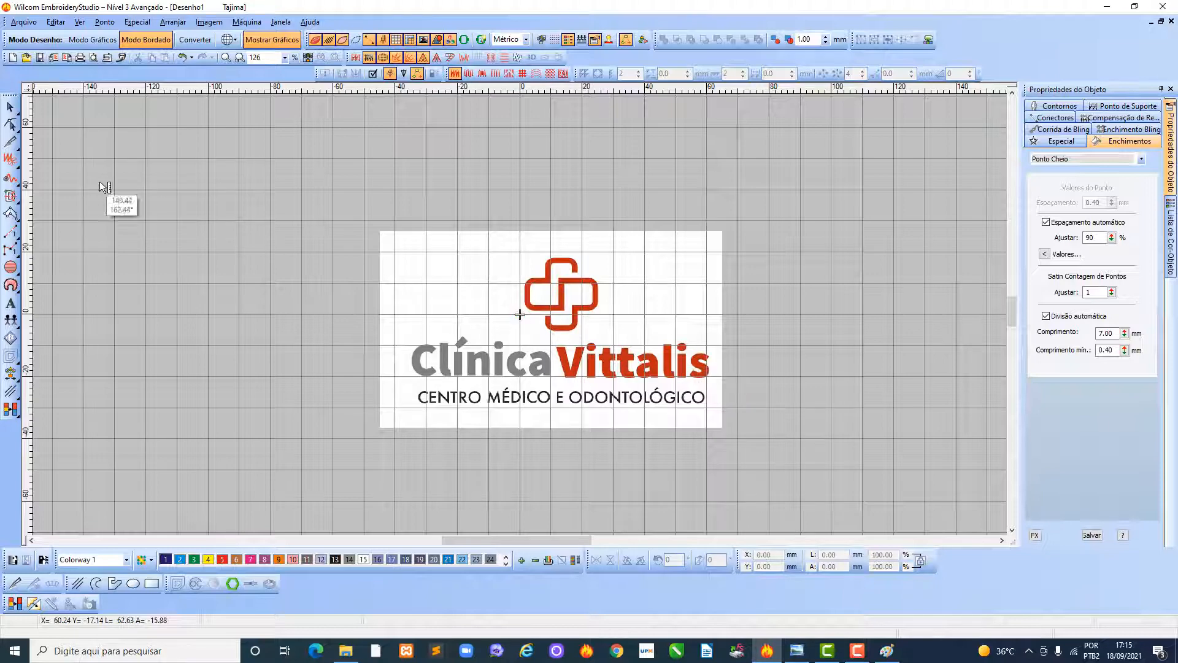
{"action": "left_click", "coordinate": [10, 107]}
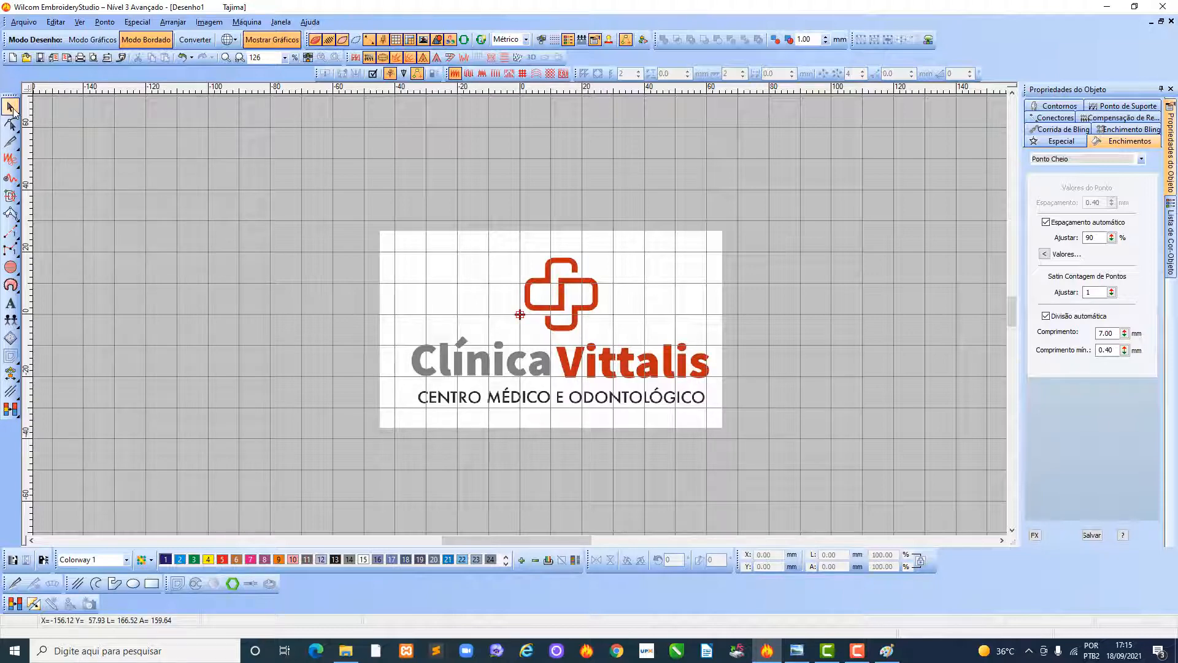
{"action": "left_click", "coordinate": [795, 214]}
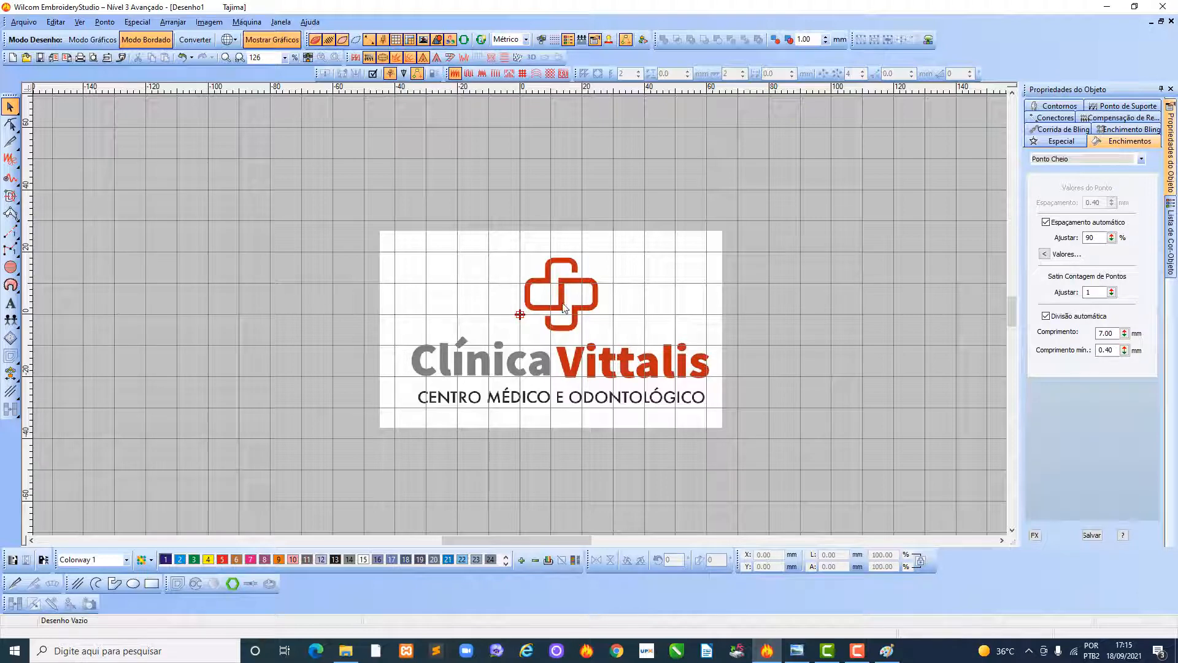
Start an Enchimento Fusão outline at the red cross's lower hook end and trace the hook's inner edge with curve points at both rounded corners.
{"action": "scroll", "coordinate": [553, 310], "scroll_direction": "up", "scroll_amount": 3}
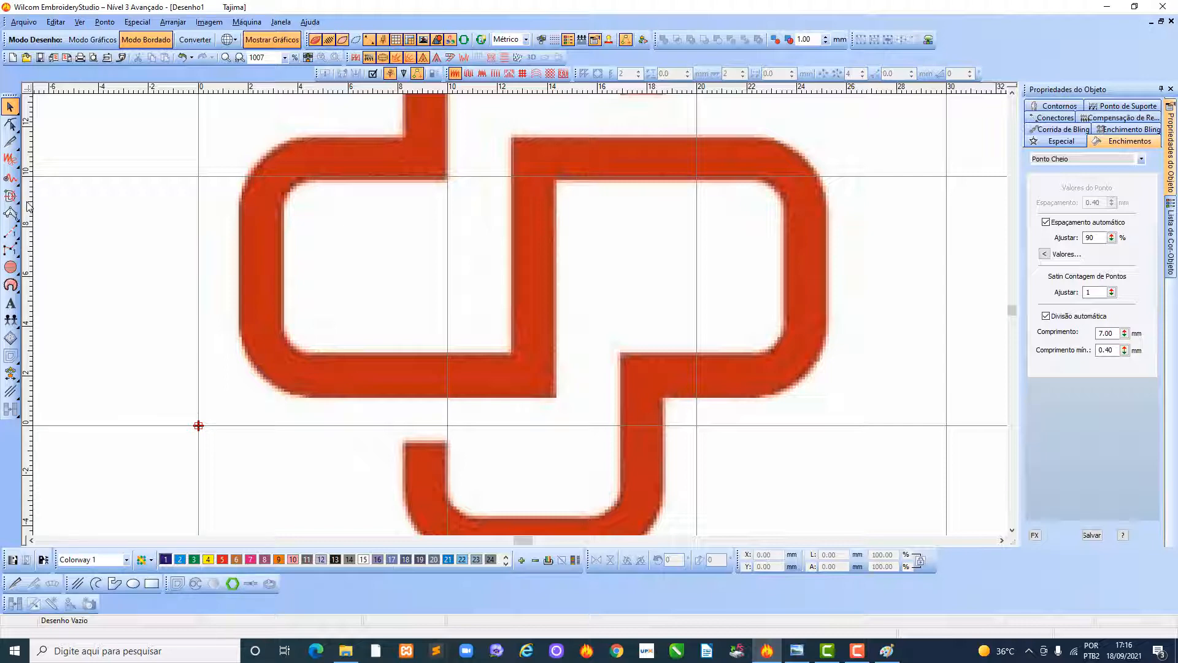
{"action": "key", "text": "F2"}
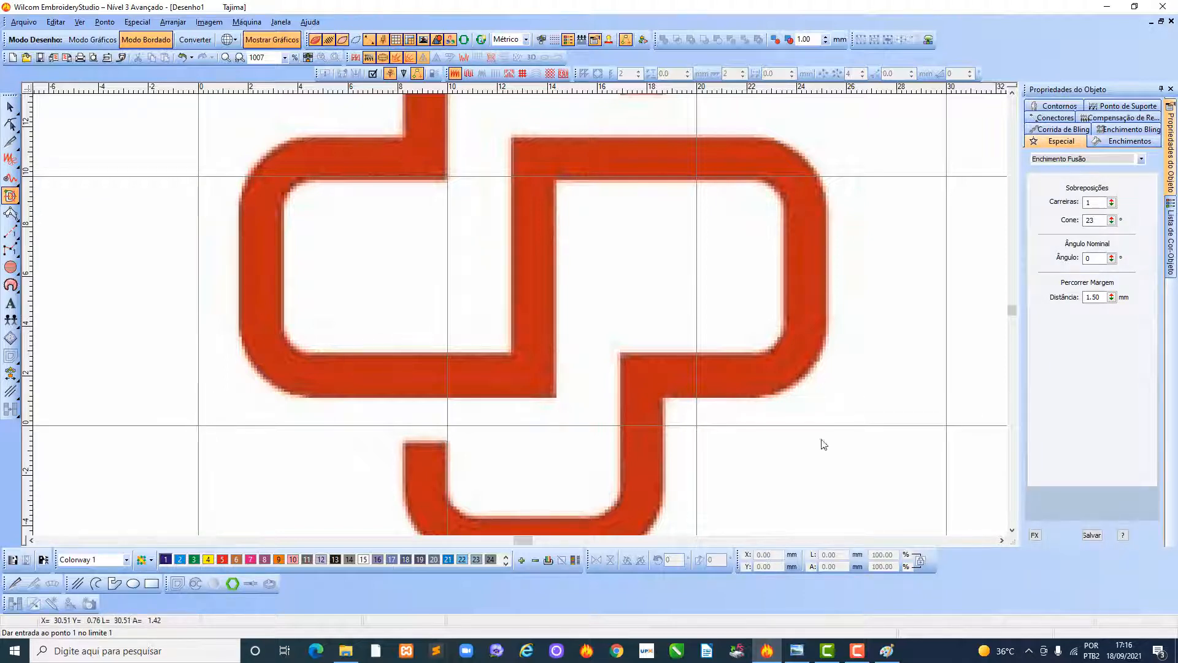
{"action": "left_click", "coordinate": [401, 442]}
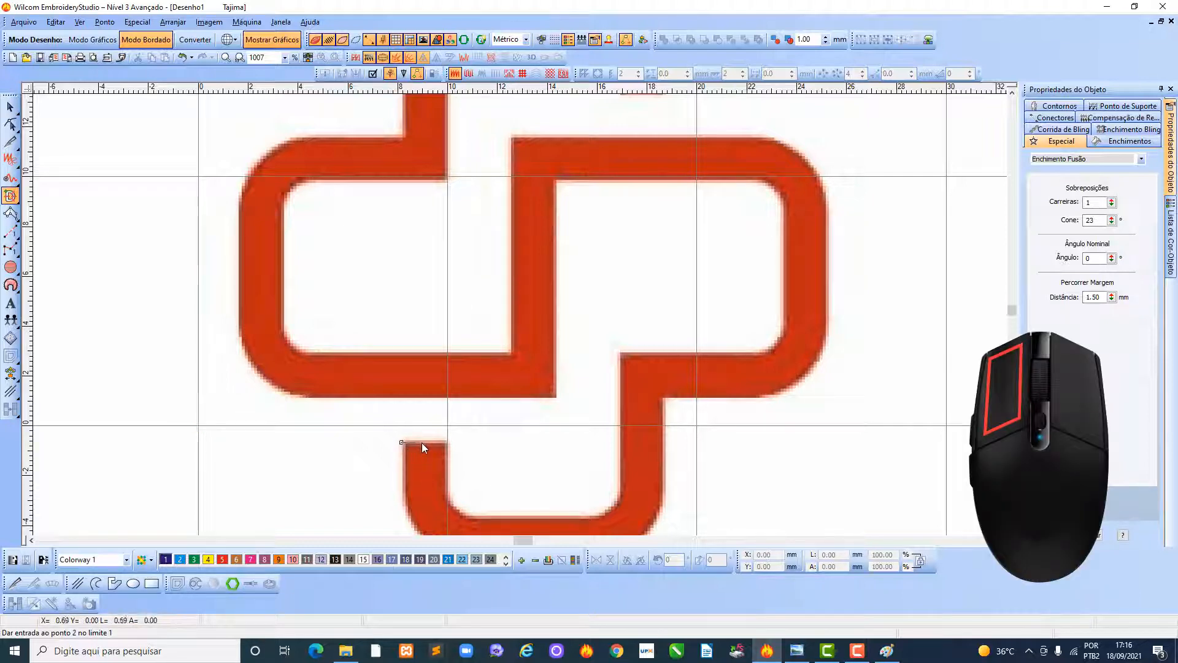
{"action": "left_click", "coordinate": [446, 440]}
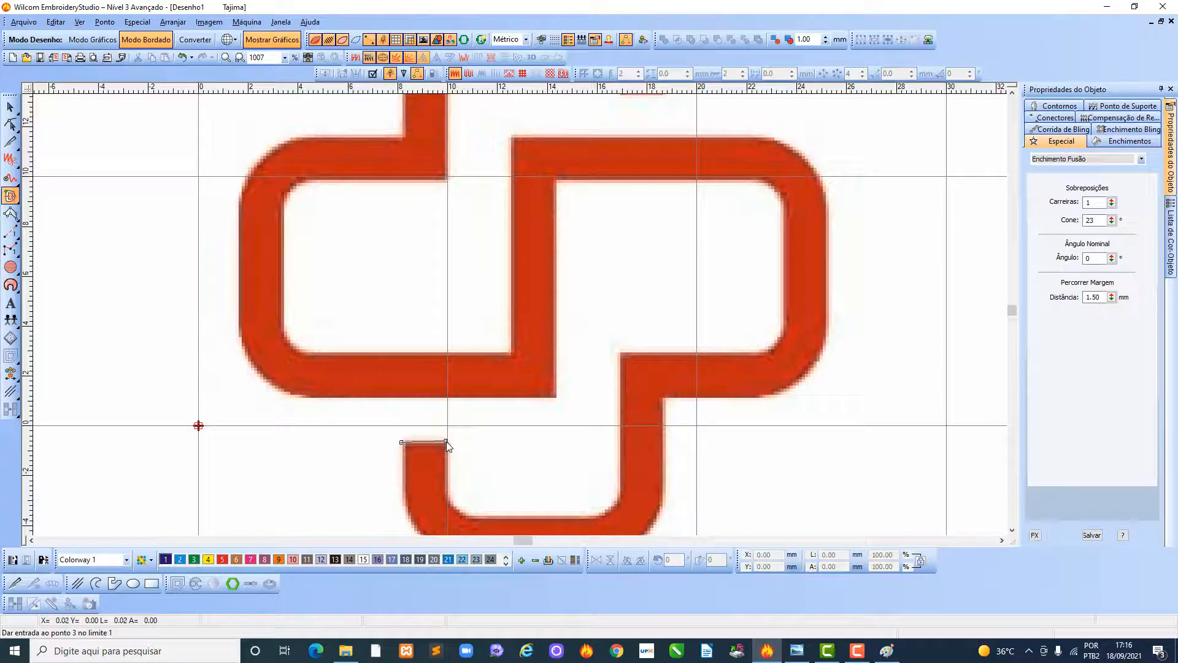
{"action": "left_click", "coordinate": [445, 495]}
{"action": "key", "text": "z"}
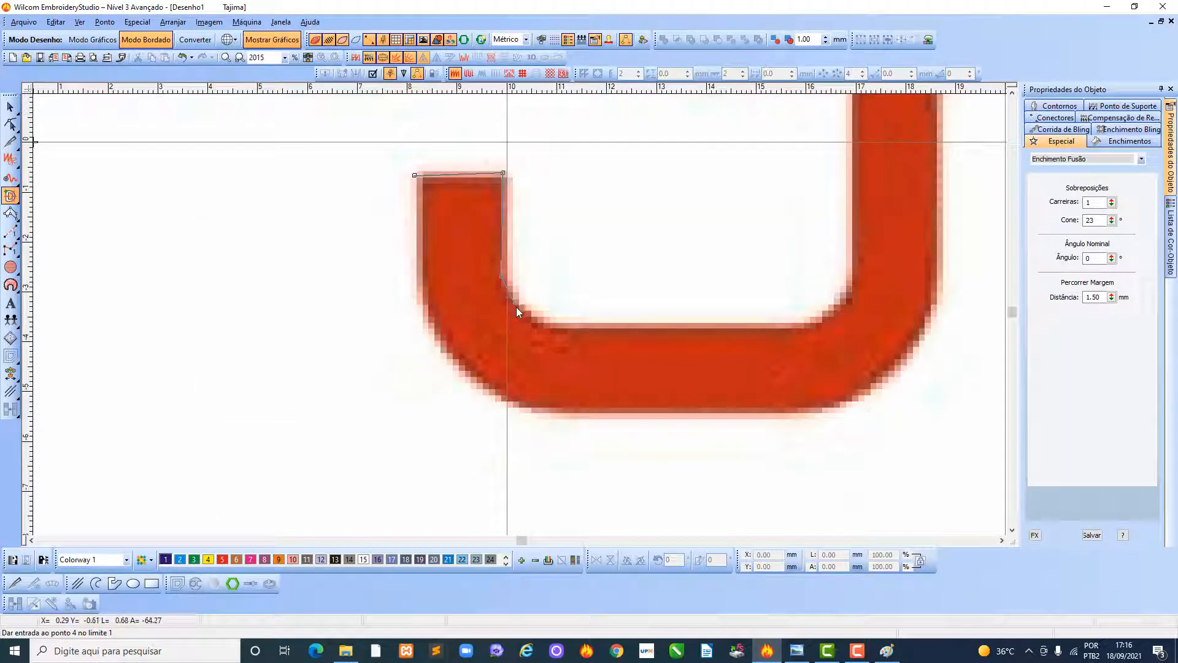
{"action": "right_click", "coordinate": [517, 307]}
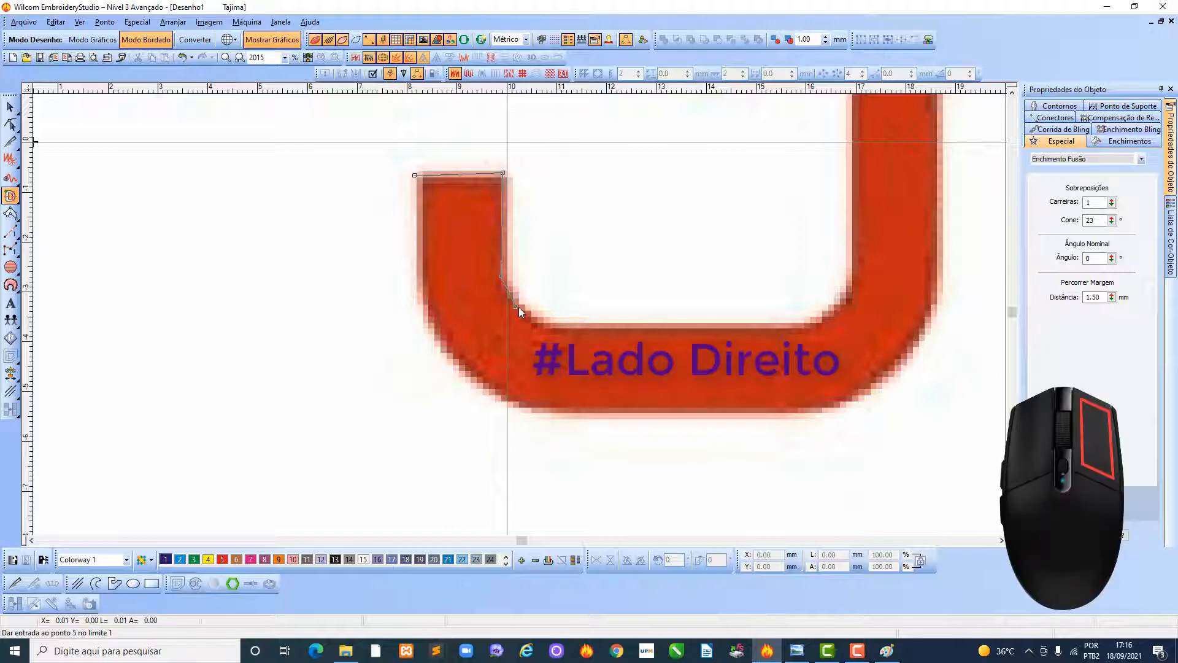
{"action": "left_click", "coordinate": [550, 329]}
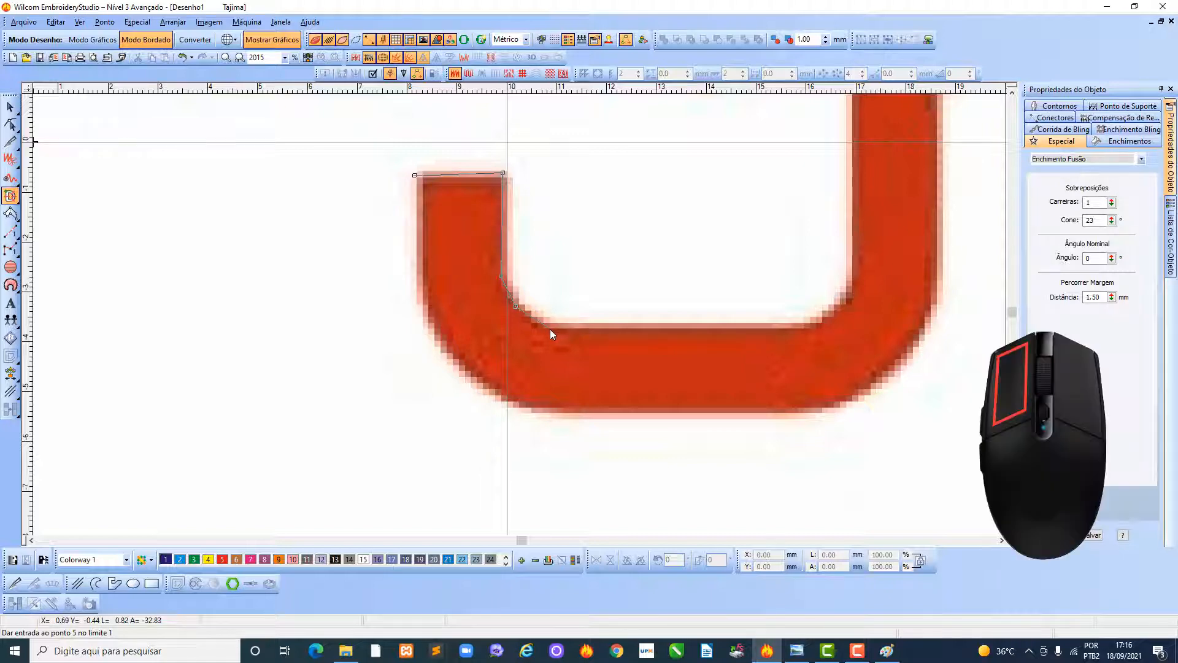
{"action": "left_click", "coordinate": [794, 326]}
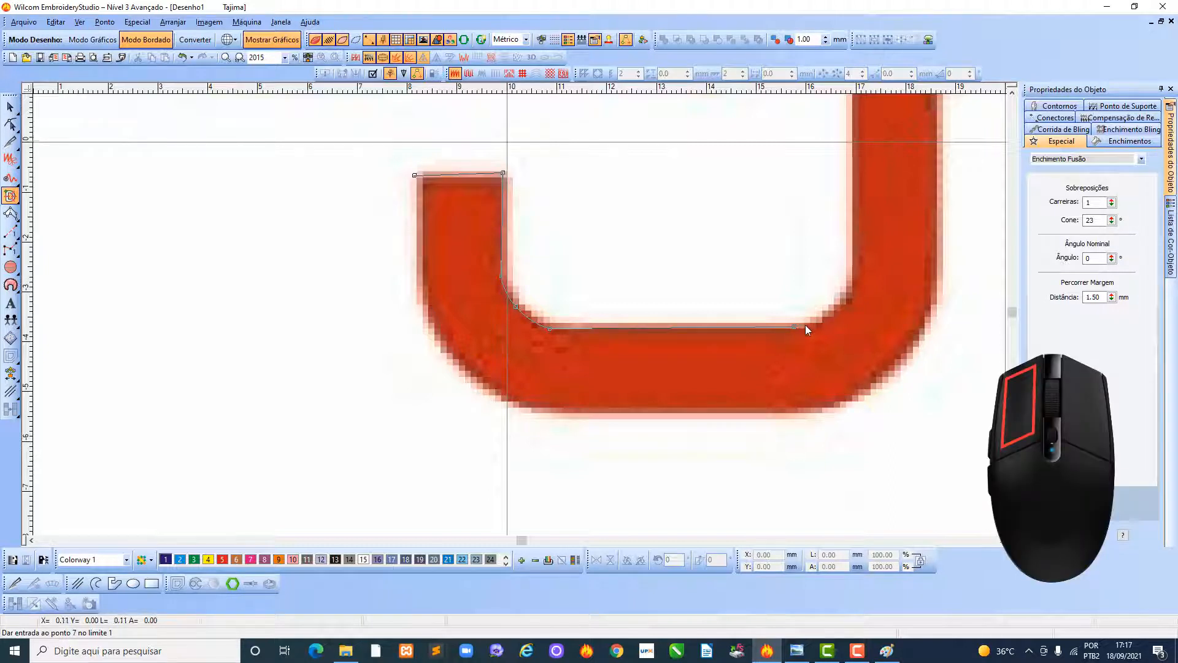
{"action": "right_click", "coordinate": [830, 312]}
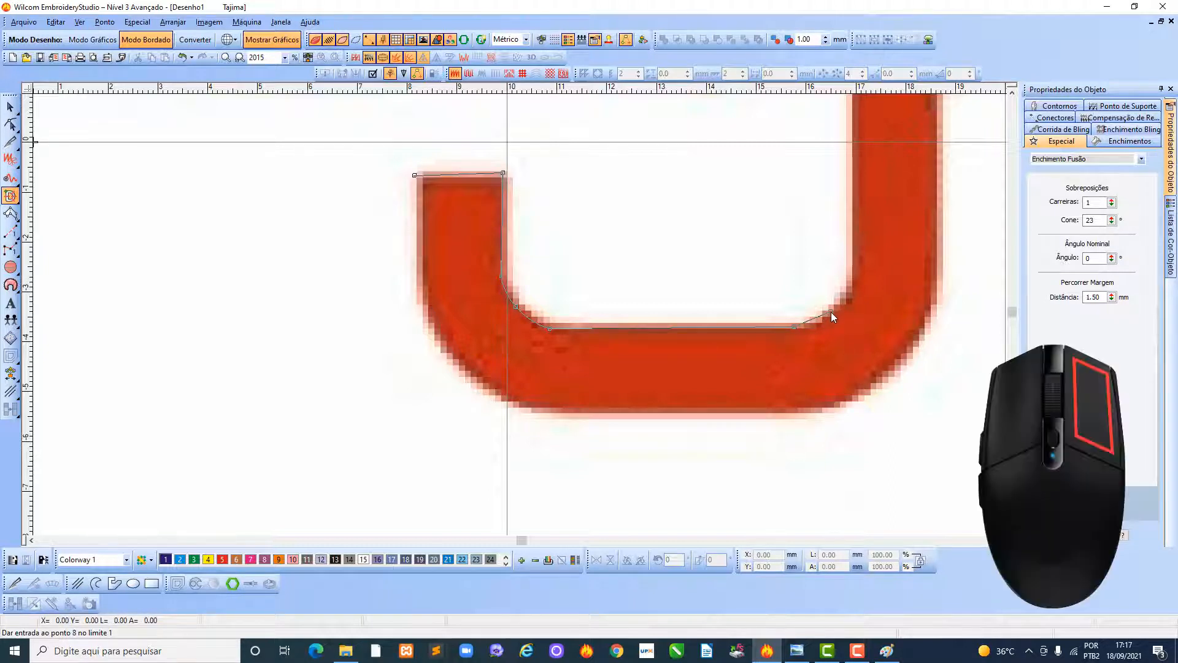
{"action": "right_click", "coordinate": [852, 277]}
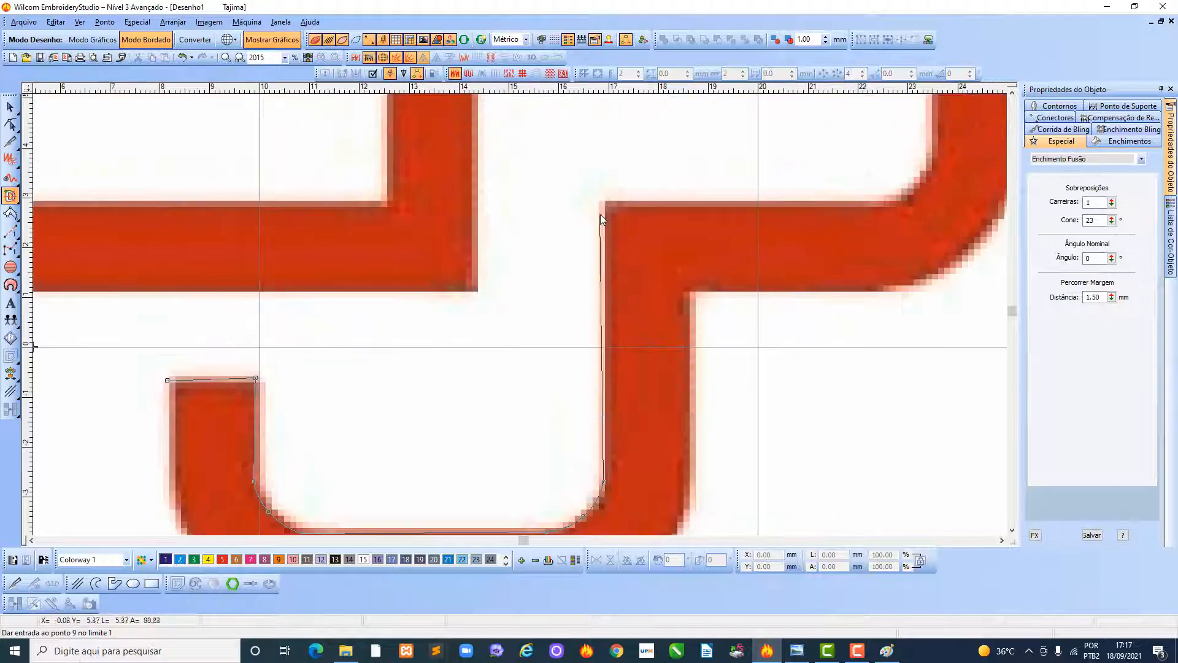
Continue the outline around the right loop's inner edge, curving both rounded corners, up to the inner corner beside the central bar.
{"action": "left_click", "coordinate": [604, 205]}
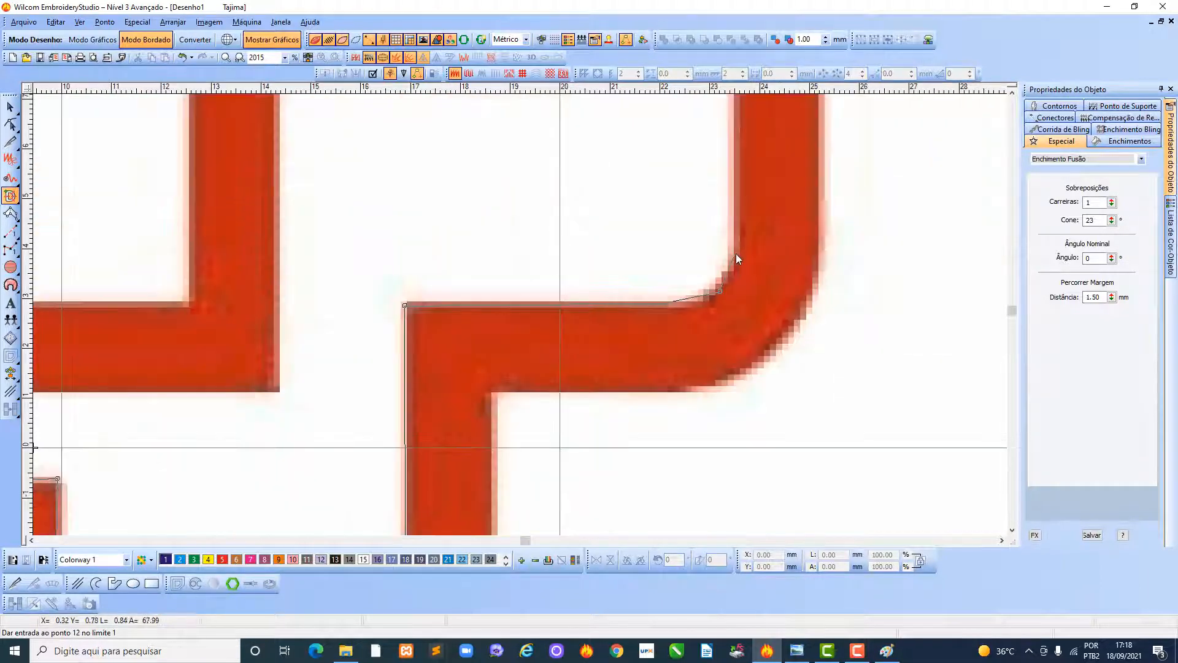
{"action": "right_click", "coordinate": [736, 254]}
{"action": "right_click", "coordinate": [561, 212]}
{"action": "right_click", "coordinate": [544, 178]}
{"action": "right_click", "coordinate": [520, 161]}
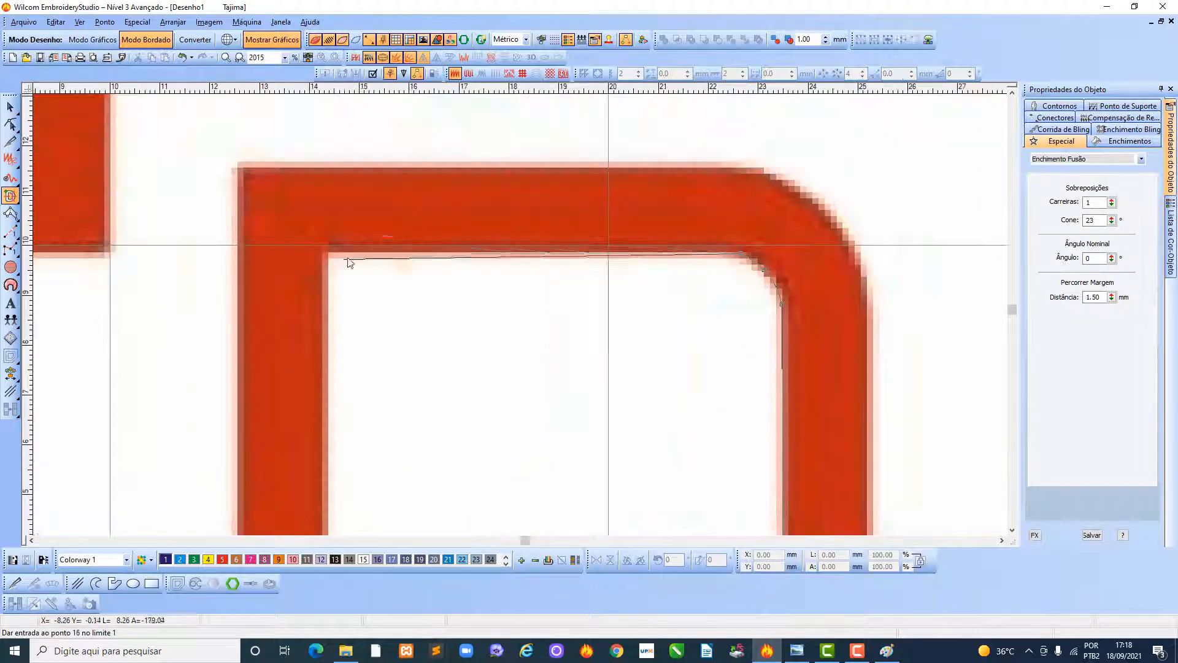
{"action": "left_click", "coordinate": [328, 254]}
Trace down the central bar and around the left loop's outer edge with curved corners to its junction with the upper hook.
{"action": "left_click", "coordinate": [443, 477]}
{"action": "left_click", "coordinate": [405, 376]}
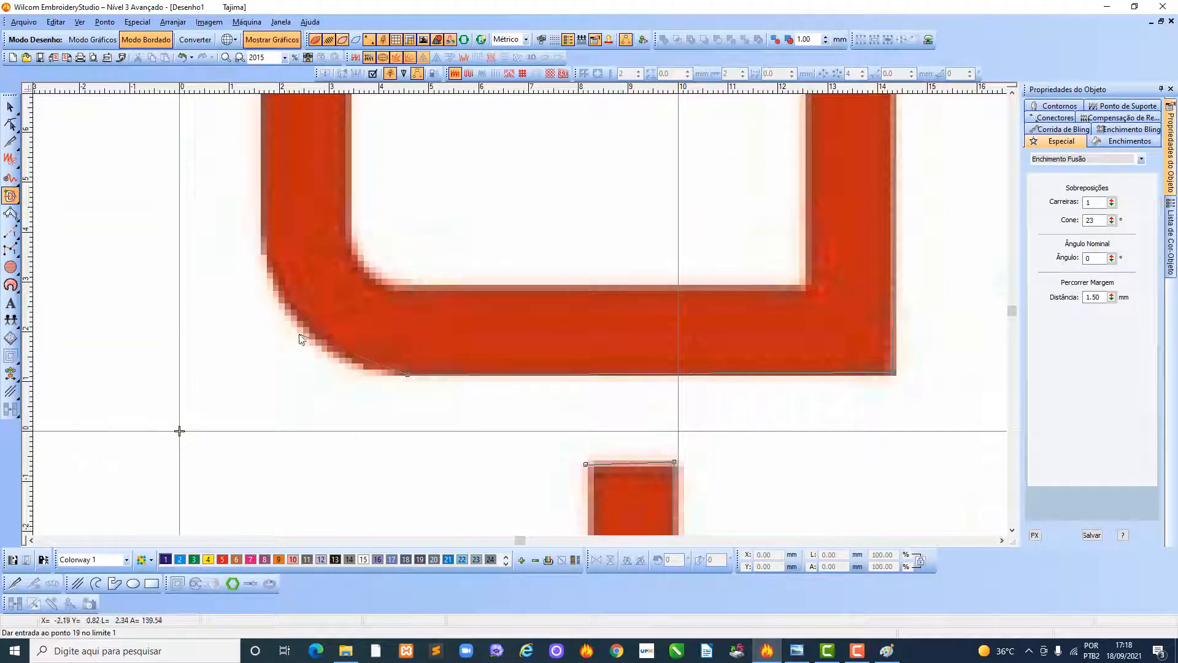
{"action": "right_click", "coordinate": [300, 334]}
{"action": "left_click", "coordinate": [263, 246]}
{"action": "left_click", "coordinate": [442, 209]}
{"action": "right_click", "coordinate": [504, 213]}
{"action": "right_click", "coordinate": [573, 165]}
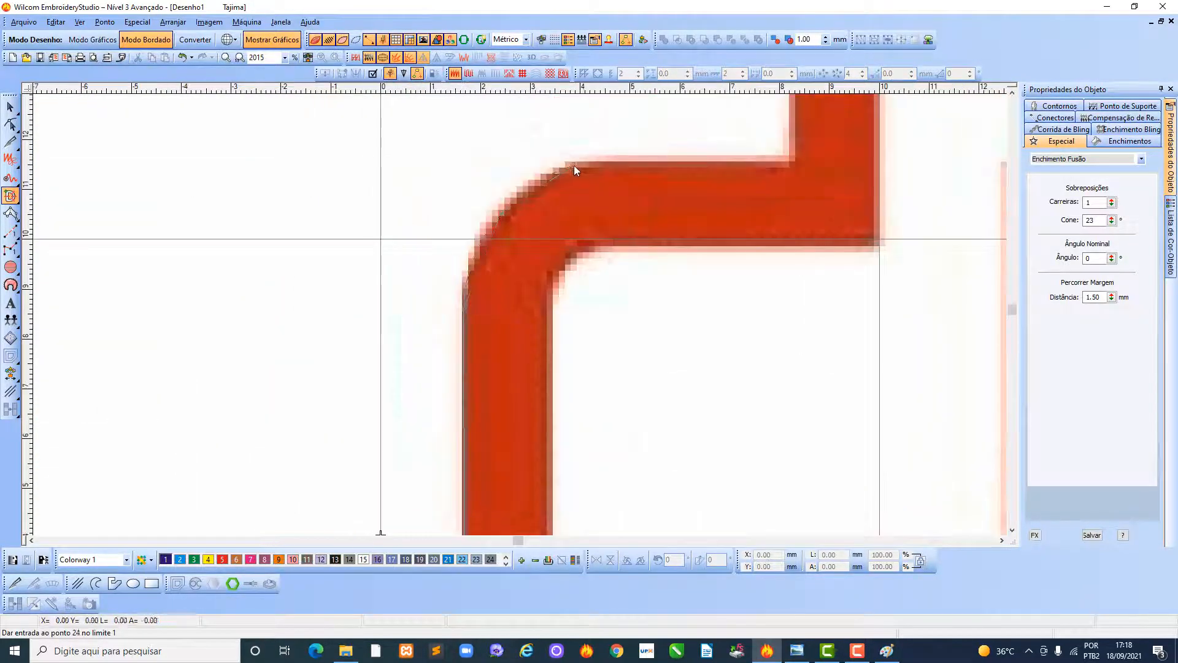
{"action": "left_click", "coordinate": [790, 165]}
Trace the upper hook's outer edge over both rounded corners and across its squared open end.
{"action": "left_click", "coordinate": [554, 256]}
{"action": "right_click", "coordinate": [587, 191]}
{"action": "left_click", "coordinate": [678, 141]}
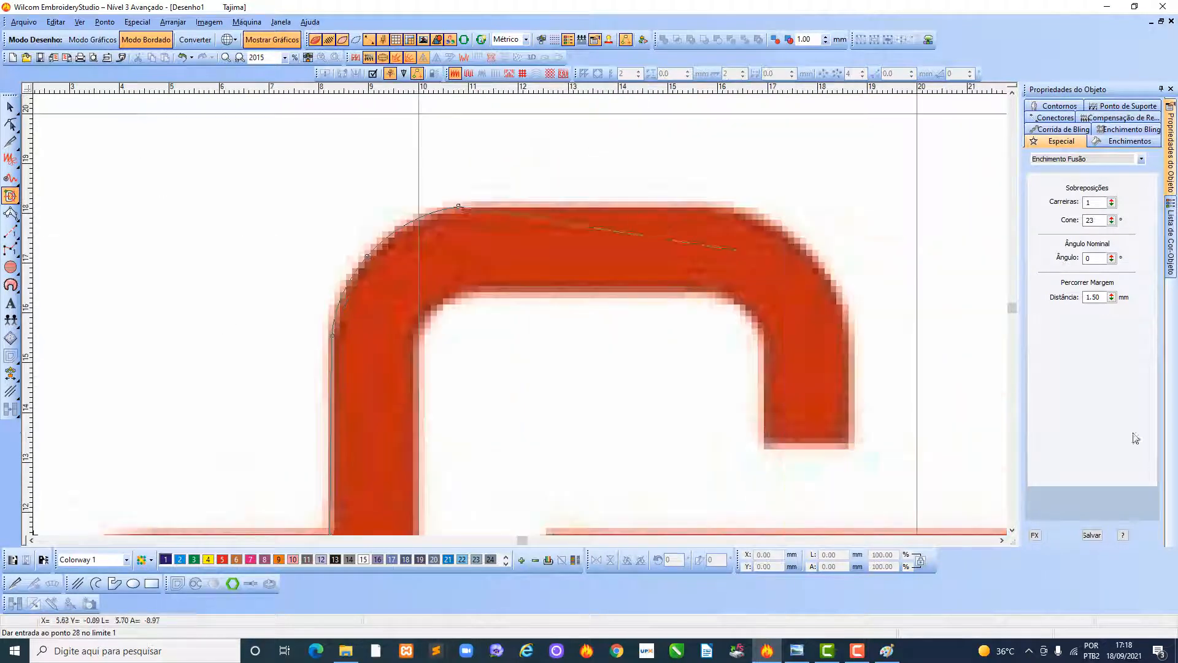
{"action": "left_click", "coordinate": [724, 206]}
{"action": "right_click", "coordinate": [798, 241]}
{"action": "right_click", "coordinate": [828, 276]}
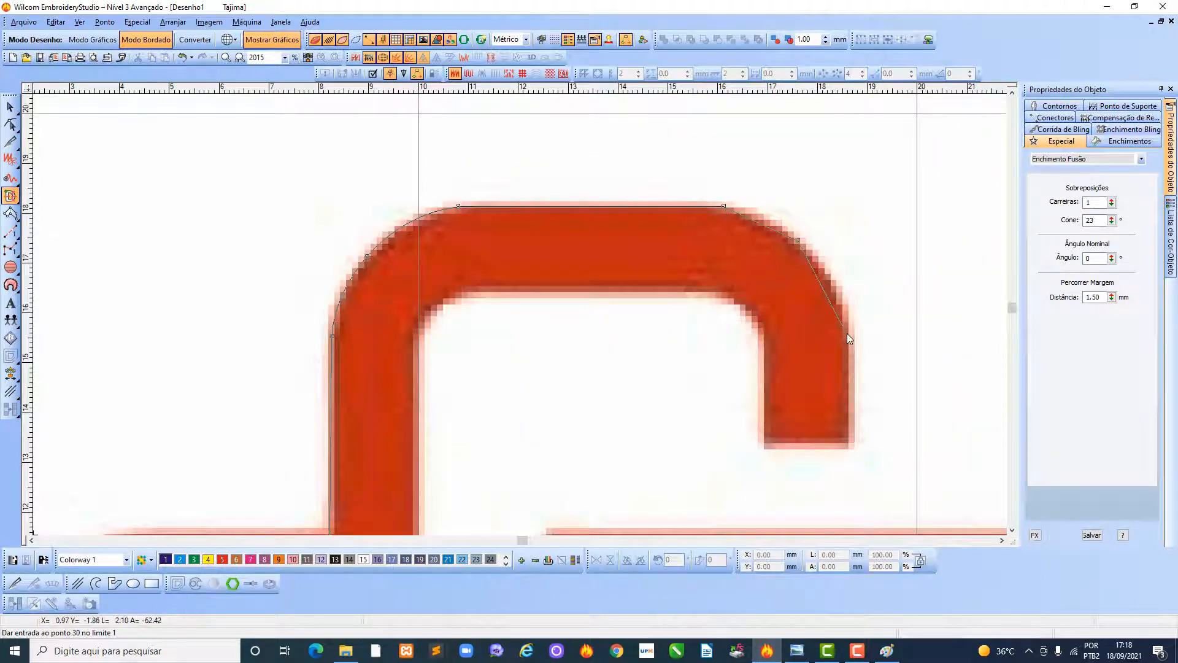
{"action": "left_click", "coordinate": [849, 444]}
{"action": "left_click", "coordinate": [764, 444]}
Trace back along the upper hook's inner edge with curved corners down to the square corner above the left loop's opening.
{"action": "left_click", "coordinate": [764, 344]}
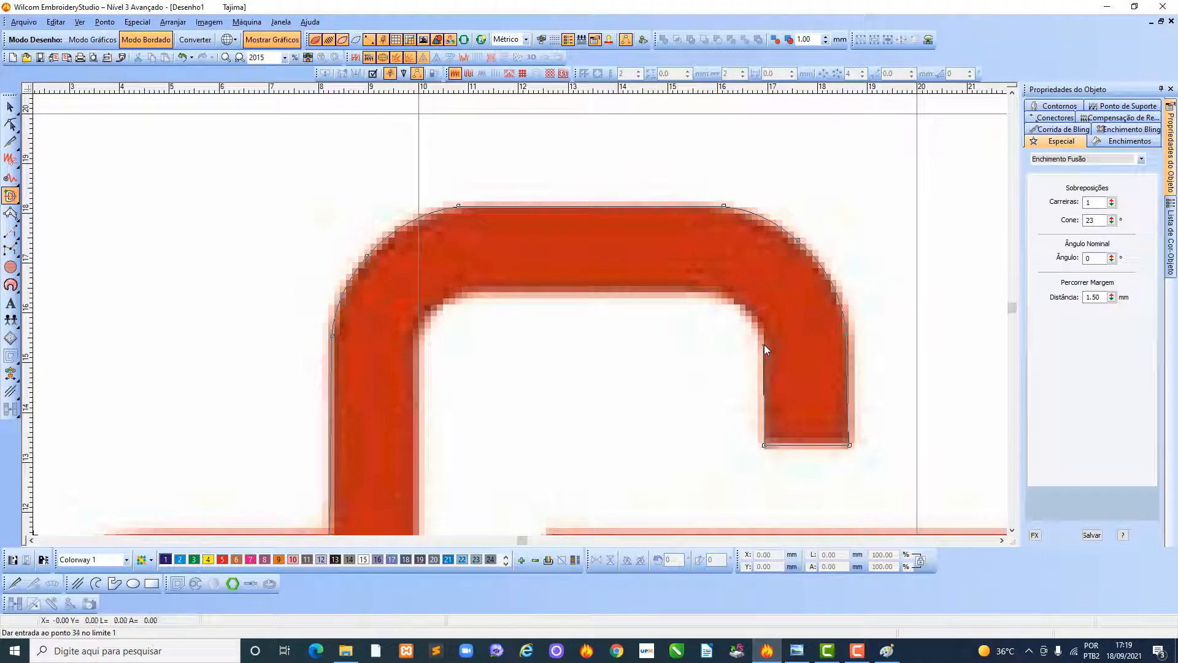
{"action": "right_click", "coordinate": [749, 306]}
{"action": "left_click", "coordinate": [724, 292]}
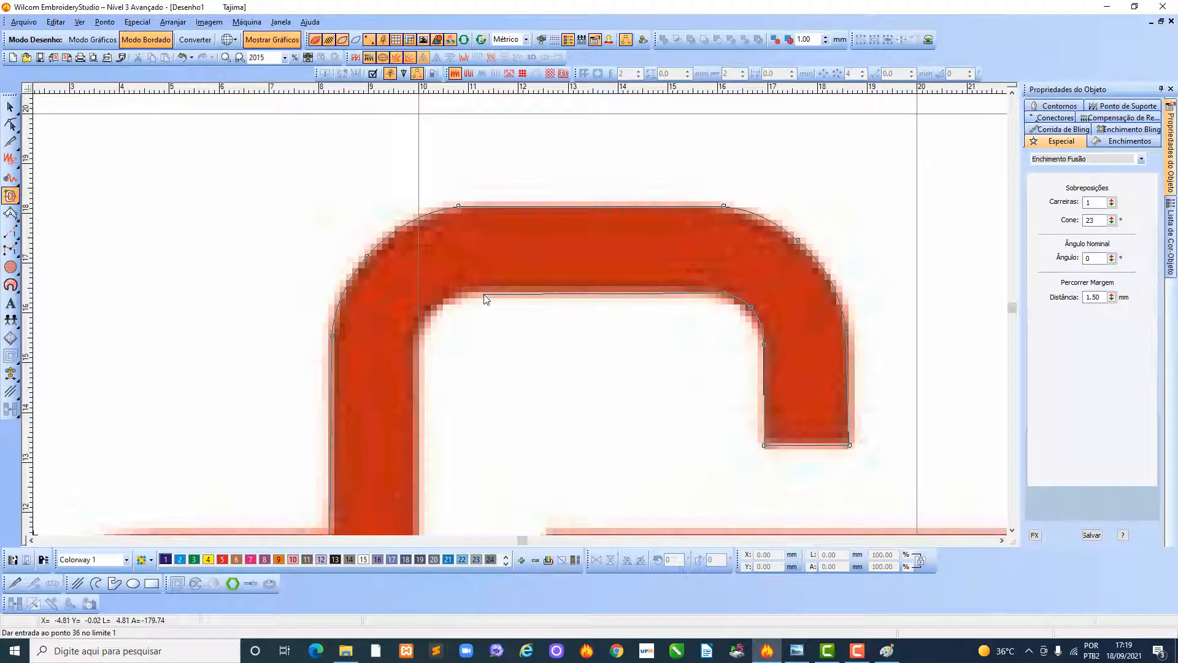
{"action": "left_click", "coordinate": [483, 294]}
{"action": "right_click", "coordinate": [437, 306]}
{"action": "left_click", "coordinate": [419, 344]}
{"action": "left_click", "coordinate": [513, 418]}
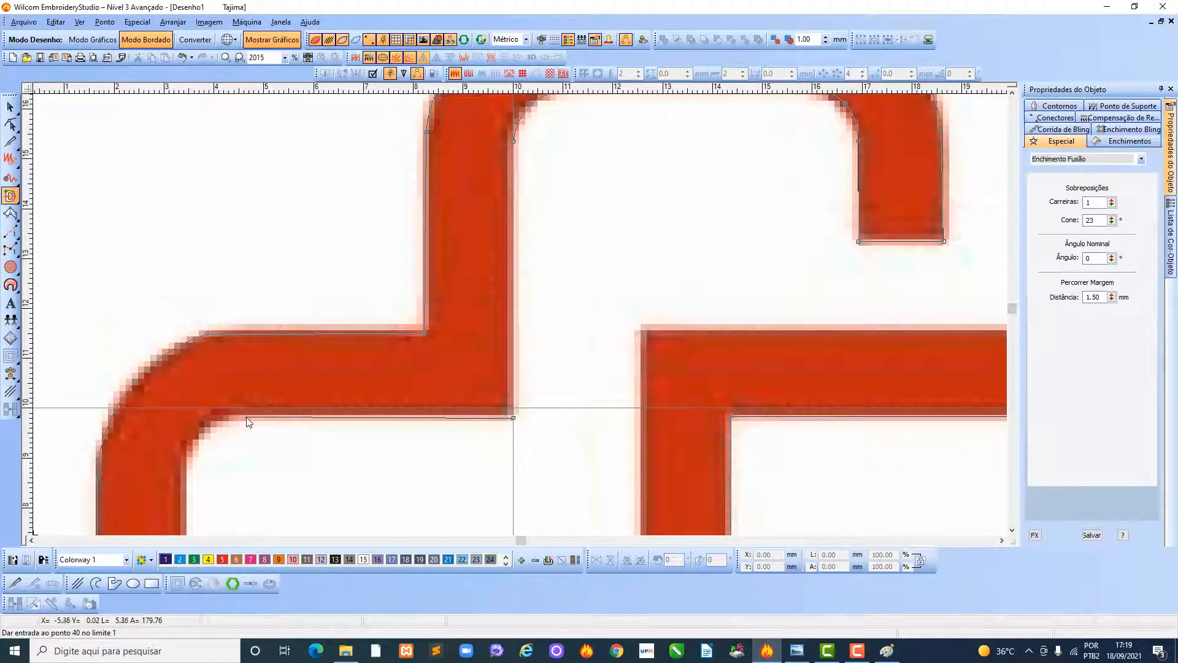
Trace the left loop's inner edge with curved corners, then up the central bar to its upper outer corner.
{"action": "left_click", "coordinate": [246, 418]}
{"action": "right_click", "coordinate": [207, 431]}
{"action": "left_click", "coordinate": [184, 468]}
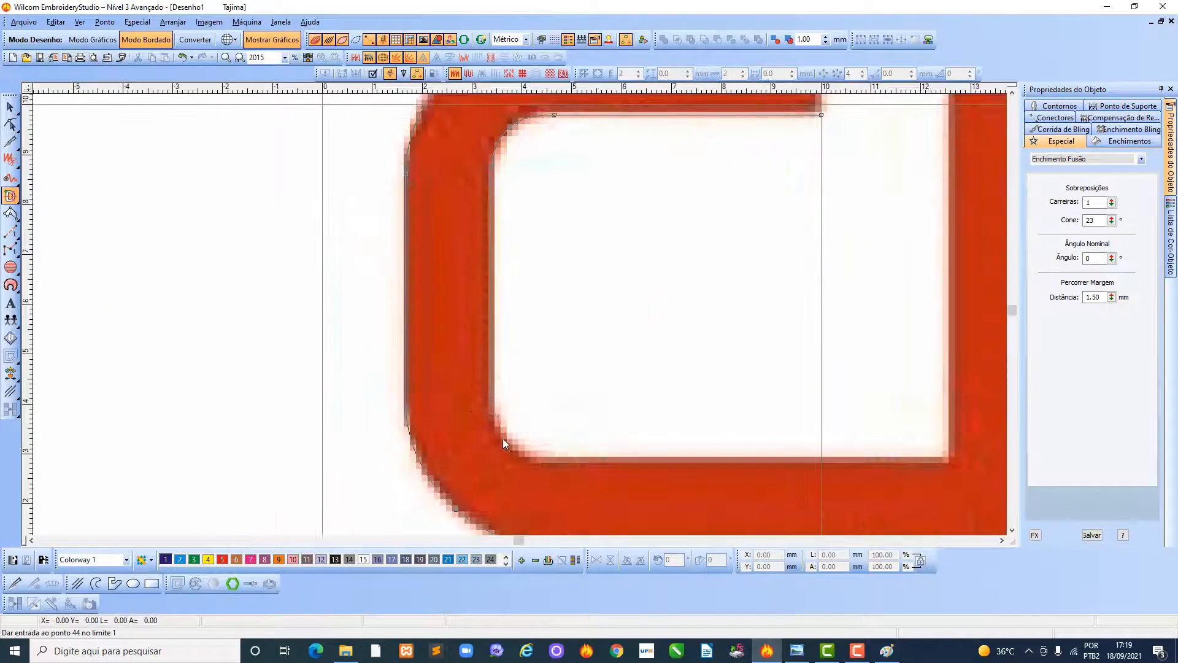
{"action": "right_click", "coordinate": [506, 440]}
{"action": "left_click", "coordinate": [541, 462]}
{"action": "left_click", "coordinate": [948, 462]}
{"action": "left_click", "coordinate": [728, 126]}
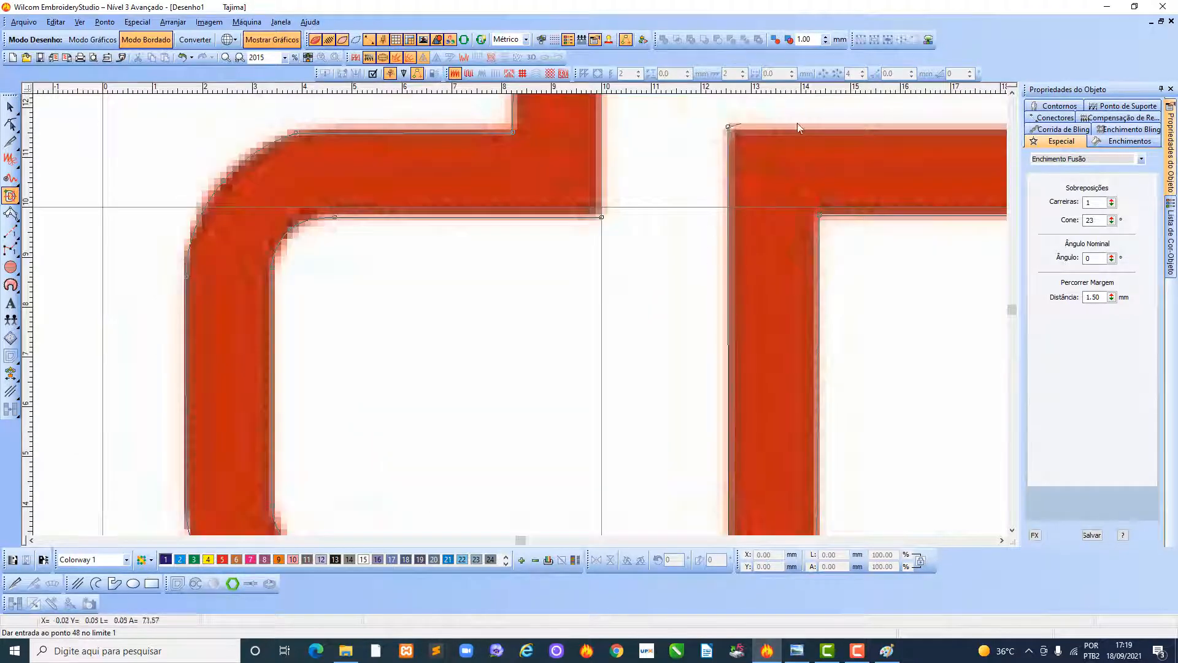
Trace the right loop's outer edge around both rounded corners to its inner junction with the lower hook.
{"action": "left_click", "coordinate": [768, 270]}
{"action": "right_click", "coordinate": [860, 312]}
{"action": "left_click", "coordinate": [899, 393]}
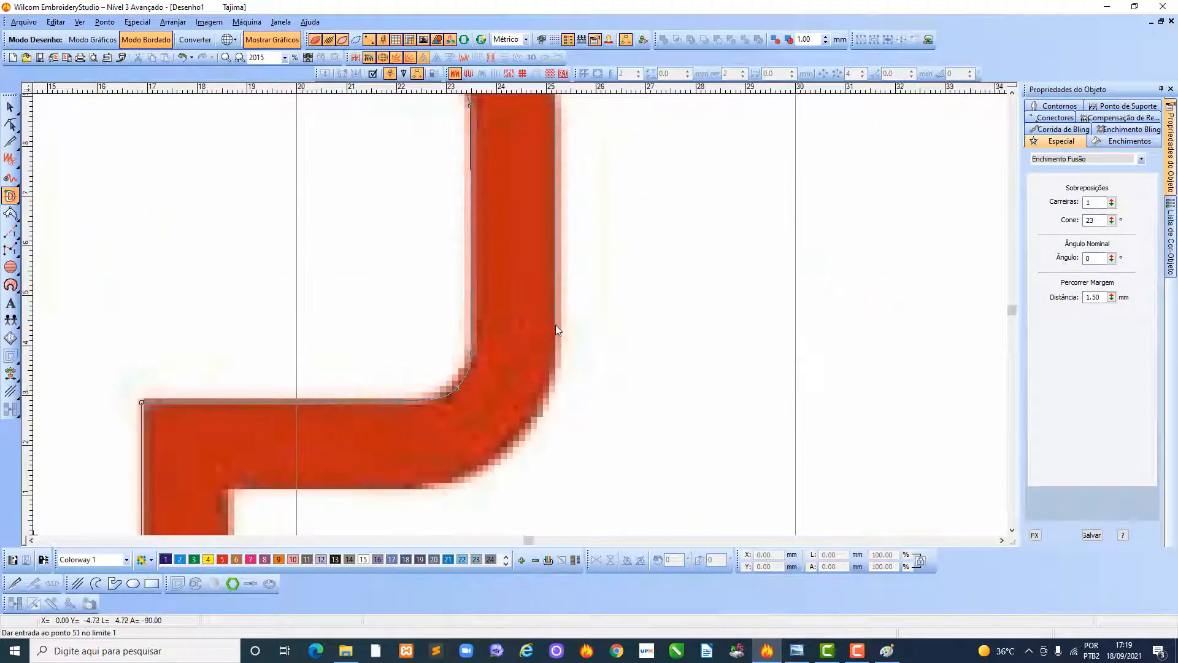
{"action": "left_click", "coordinate": [555, 340]}
{"action": "right_click", "coordinate": [523, 433]}
{"action": "left_click", "coordinate": [424, 487]}
{"action": "left_click", "coordinate": [456, 392]}
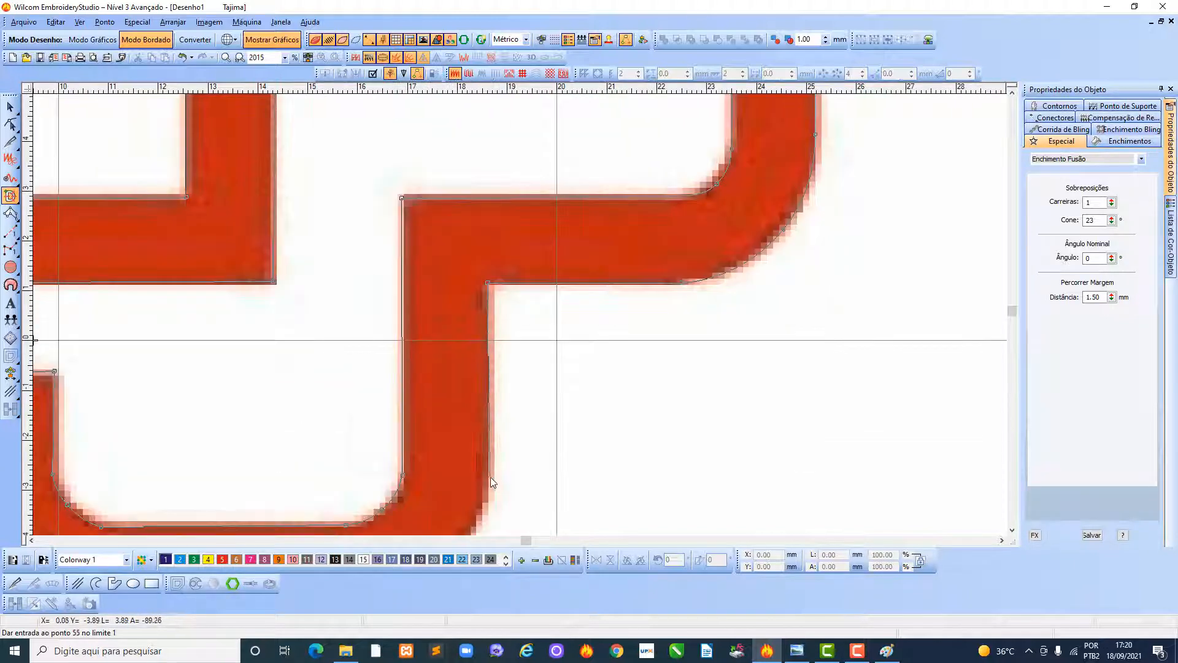
Trace the lower hook's outer edge around both rounded corners and close the outline at its starting point.
{"action": "left_click", "coordinate": [488, 474]}
{"action": "right_click", "coordinate": [476, 459]}
{"action": "left_click", "coordinate": [389, 505]}
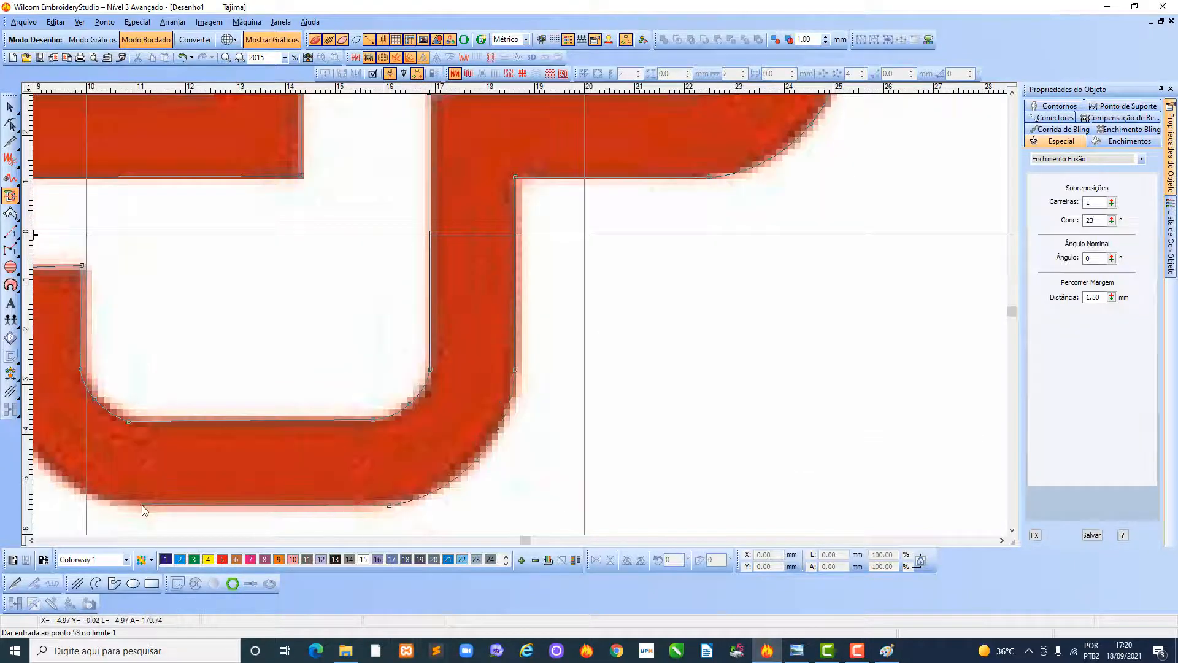
{"action": "left_click", "coordinate": [142, 506]}
{"action": "right_click", "coordinate": [264, 375]}
{"action": "left_click", "coordinate": [214, 301]}
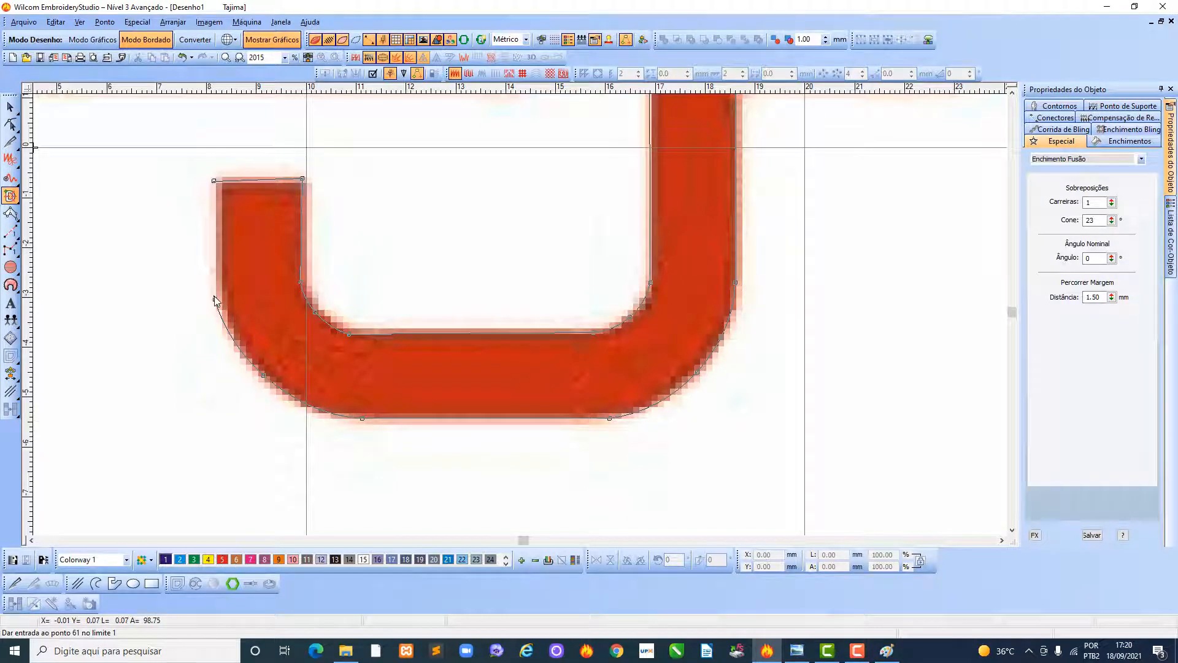
{"action": "key", "text": "Return"}
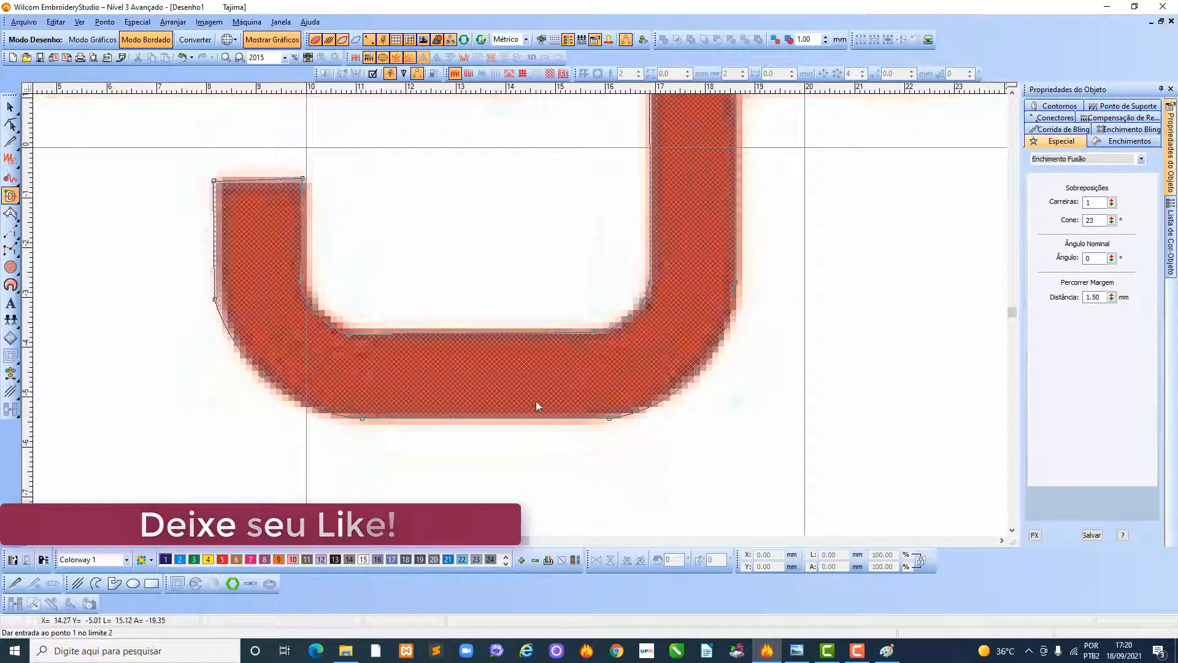
Accept the closed cross outline and the suggested stitch angle lines to generate its satin stitches.
{"action": "scroll", "coordinate": [563, 334], "scroll_direction": "down", "scroll_amount": 1}
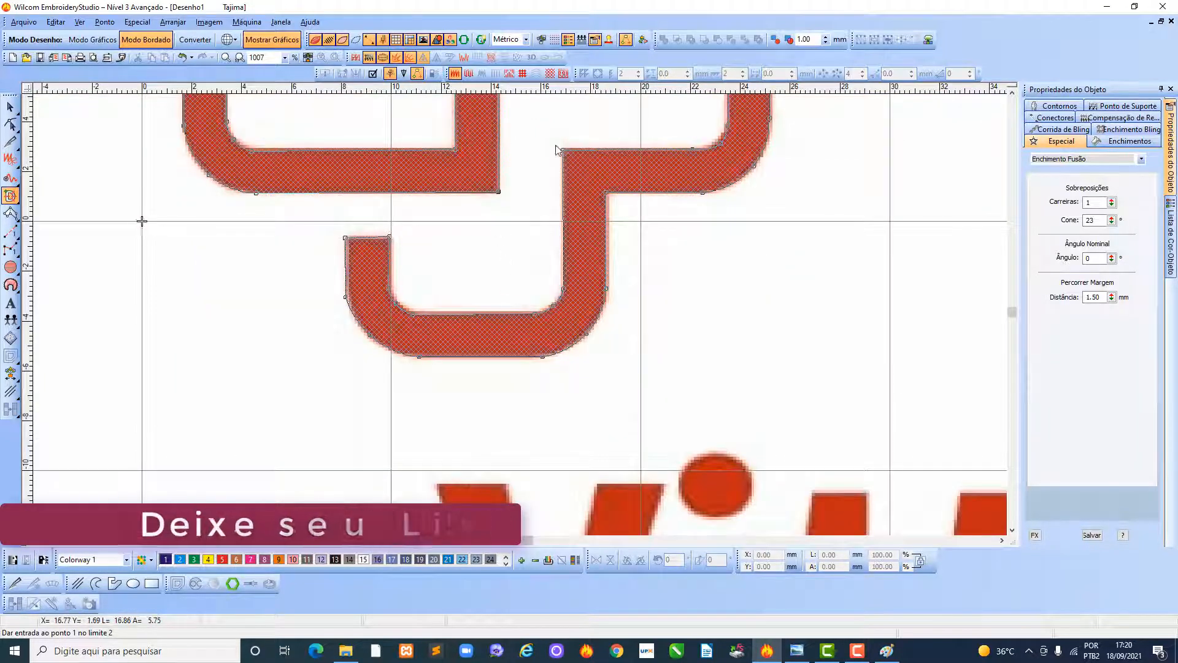
{"action": "scroll", "coordinate": [523, 276], "scroll_direction": "down", "scroll_amount": 1}
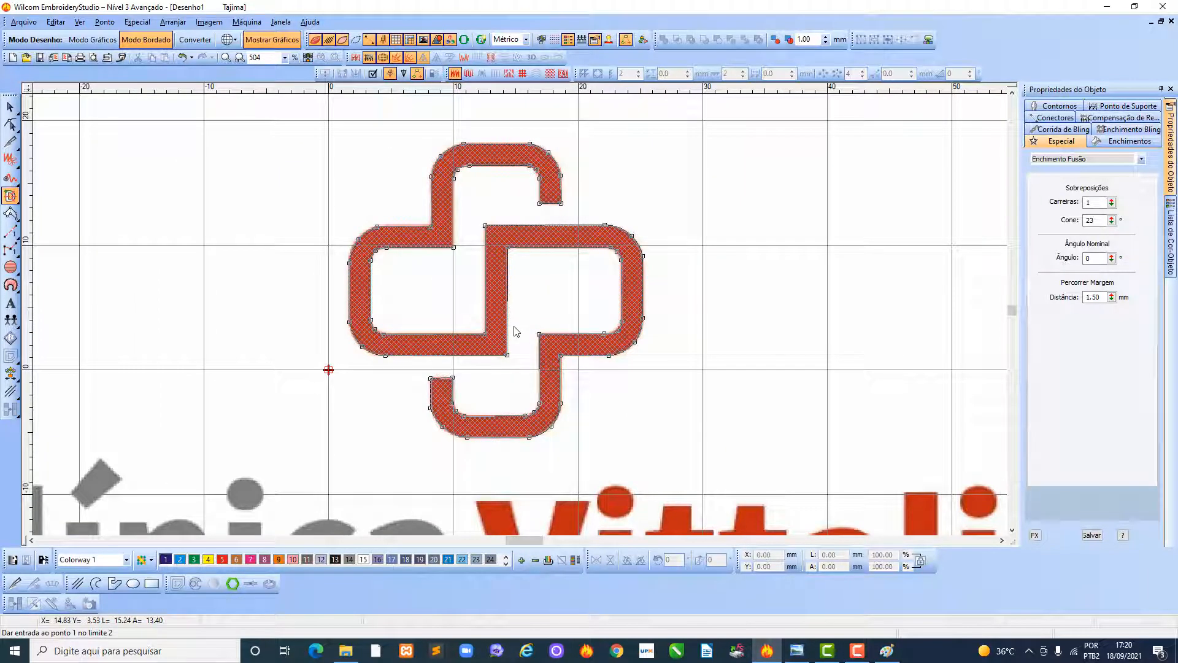
{"action": "key", "text": "Return"}
{"action": "key", "text": "Return"}
{"action": "key", "text": "Return"}
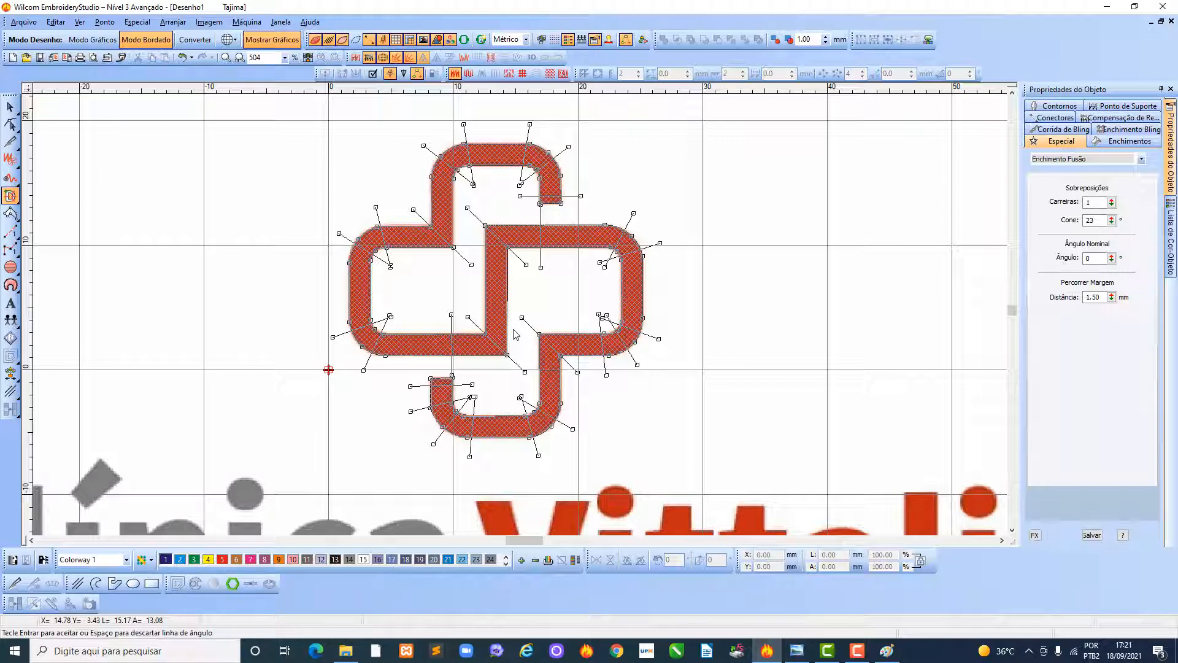
{"action": "key", "text": "Return"}
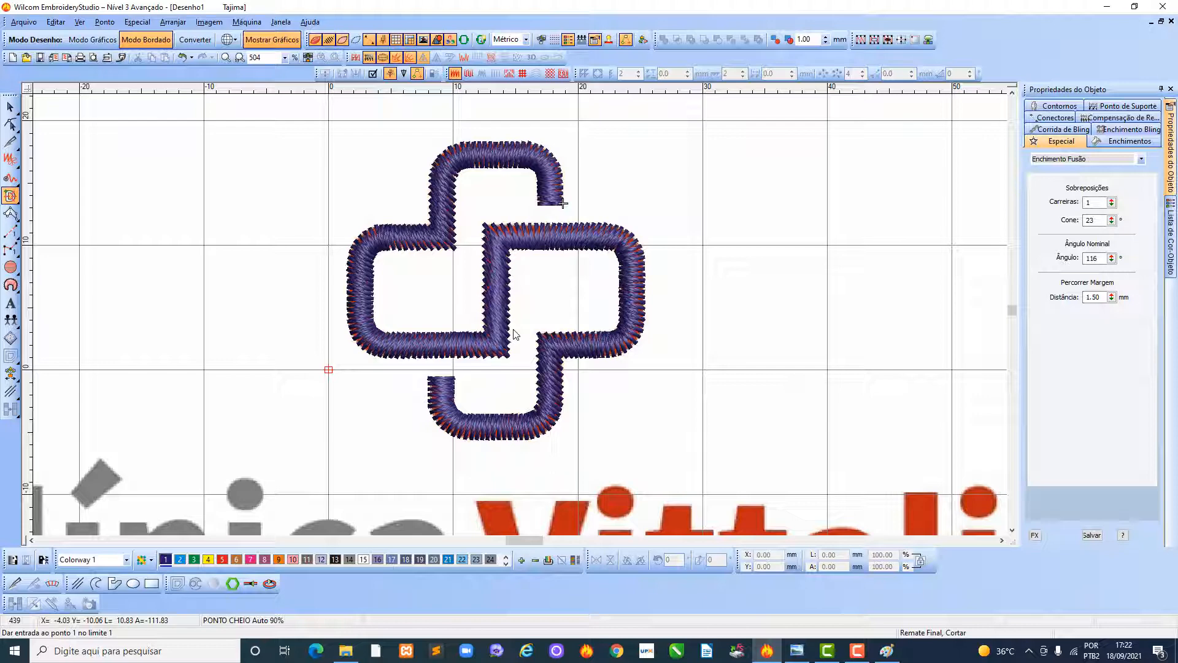
Add horizontal stitch angle lines across the cross's vertical central bar.
{"action": "key", "text": "ctrl+h"}
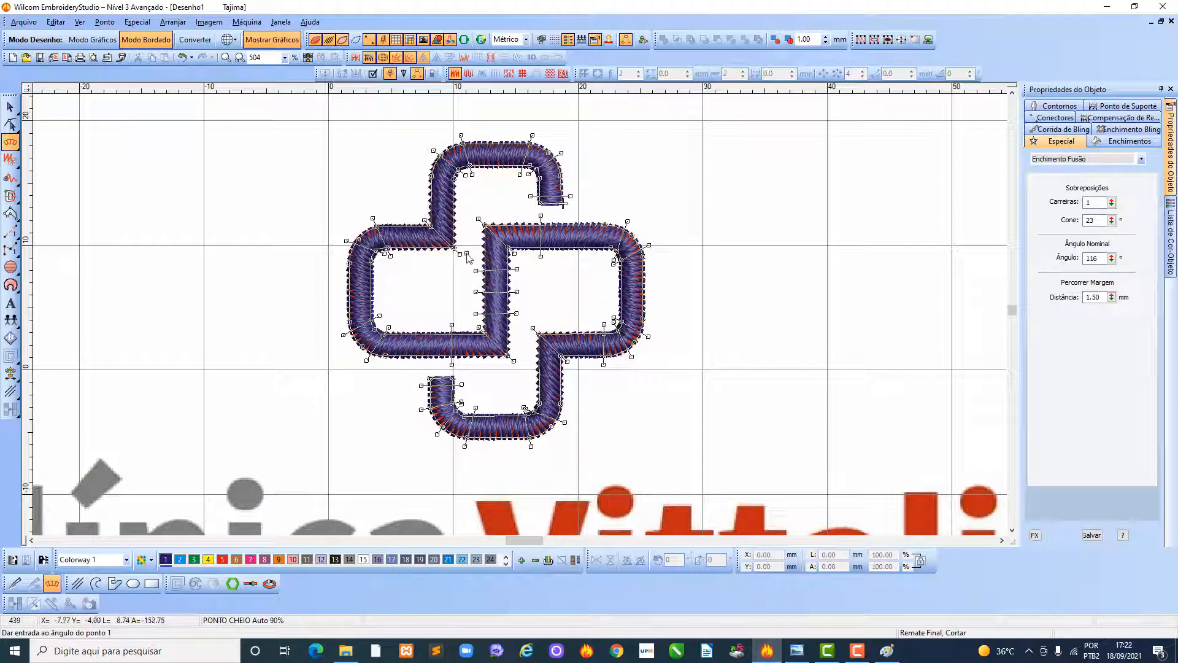
{"action": "left_click", "coordinate": [467, 253]}
{"action": "left_click", "coordinate": [511, 255]}
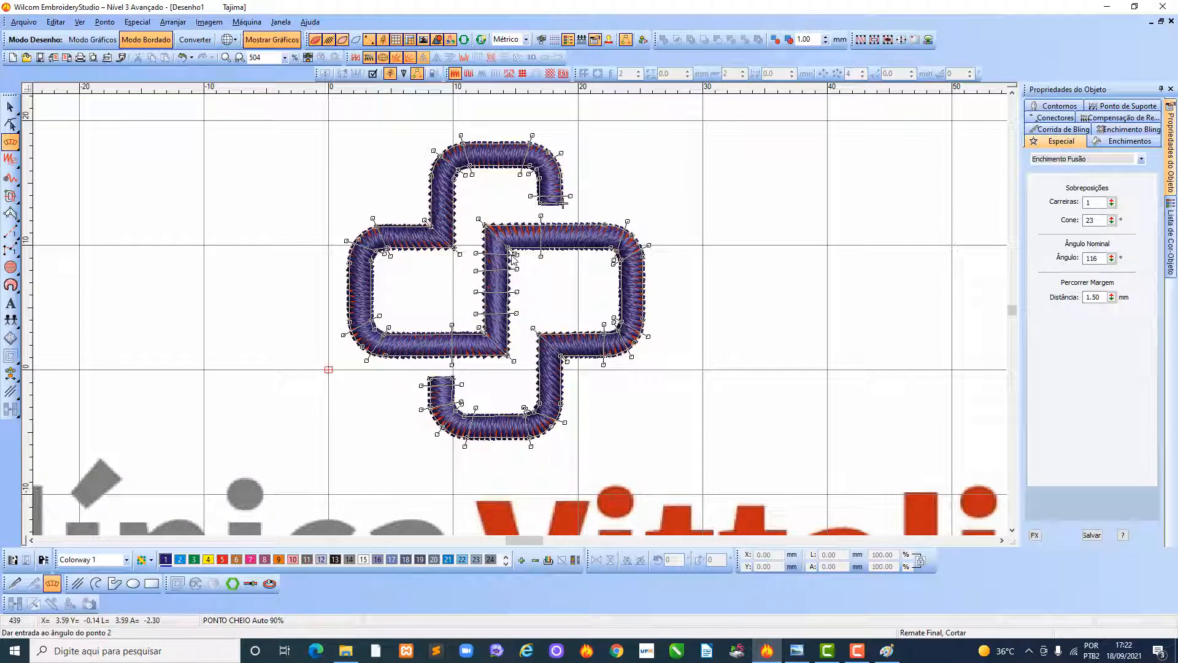
Add stitch angle lines across the top, outer side and bottom segments of the cross's right loop.
{"action": "left_click", "coordinate": [527, 213]}
{"action": "left_click", "coordinate": [526, 255]}
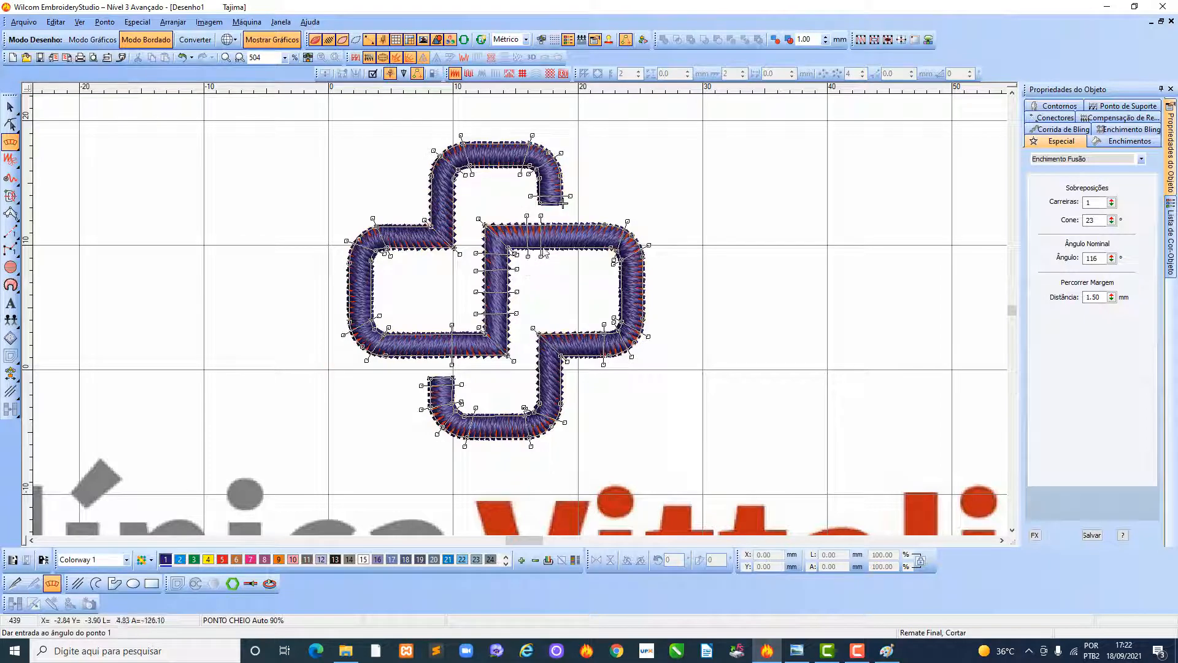
{"action": "left_click", "coordinate": [579, 216]}
{"action": "left_click", "coordinate": [579, 255]}
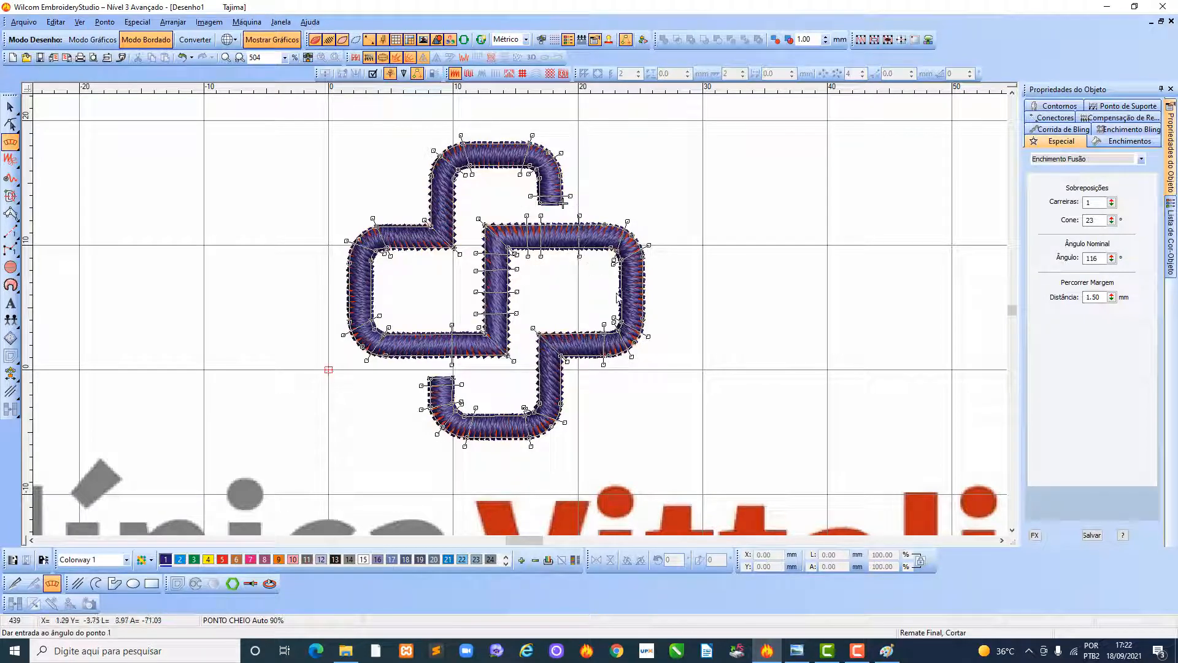
{"action": "left_click", "coordinate": [589, 325]}
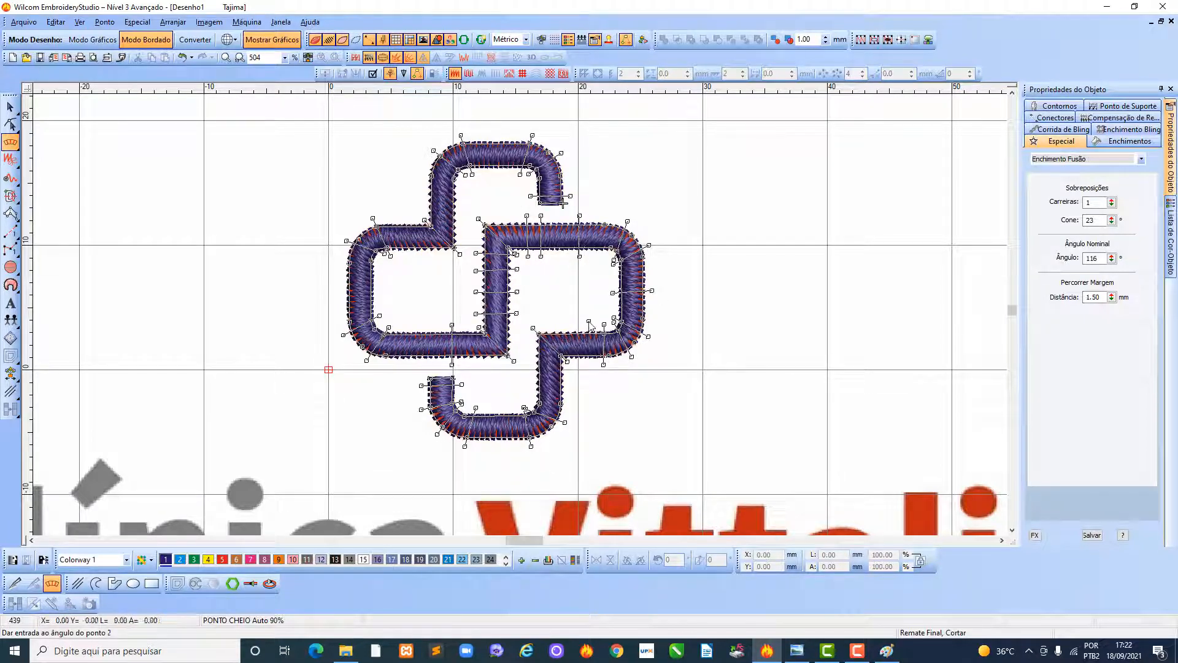
{"action": "left_click", "coordinate": [591, 365]}
{"action": "left_click", "coordinate": [570, 324]}
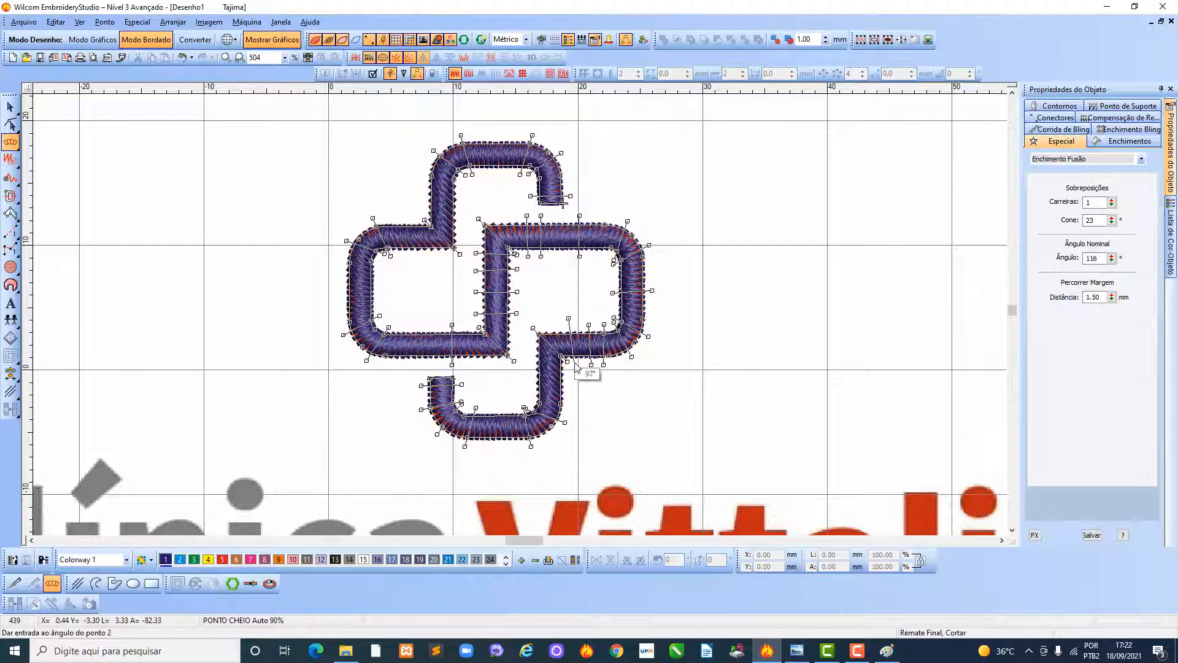
{"action": "left_click", "coordinate": [575, 364]}
Add stitch angle lines across the lower hook's vertical segment, its bottom segment and its open end.
{"action": "left_click", "coordinate": [524, 376]}
{"action": "left_click", "coordinate": [578, 377]}
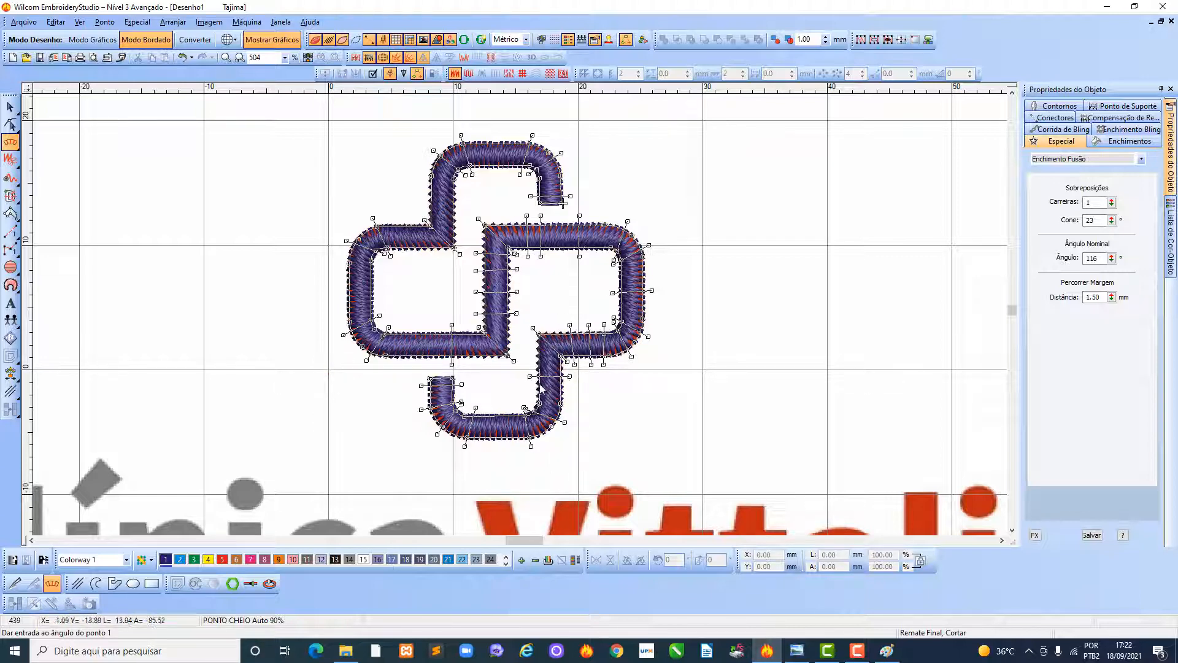
{"action": "left_click", "coordinate": [529, 389]}
{"action": "left_click", "coordinate": [566, 389]}
{"action": "left_click", "coordinate": [503, 403]}
{"action": "left_click", "coordinate": [502, 447]}
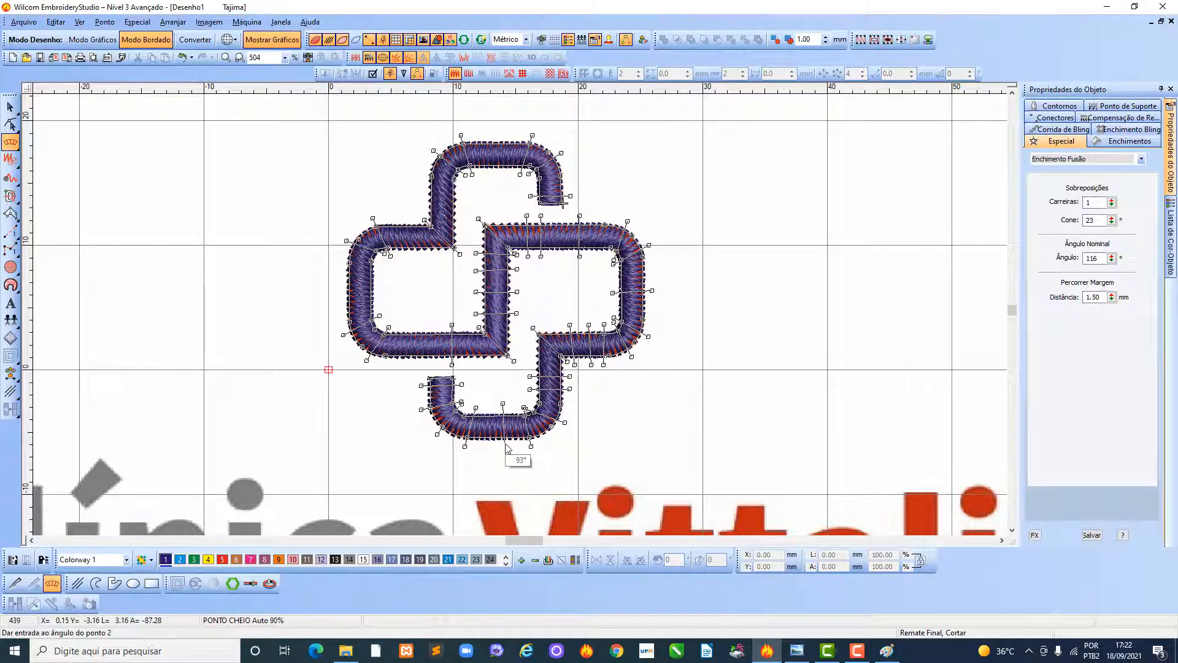
{"action": "left_click", "coordinate": [422, 394]}
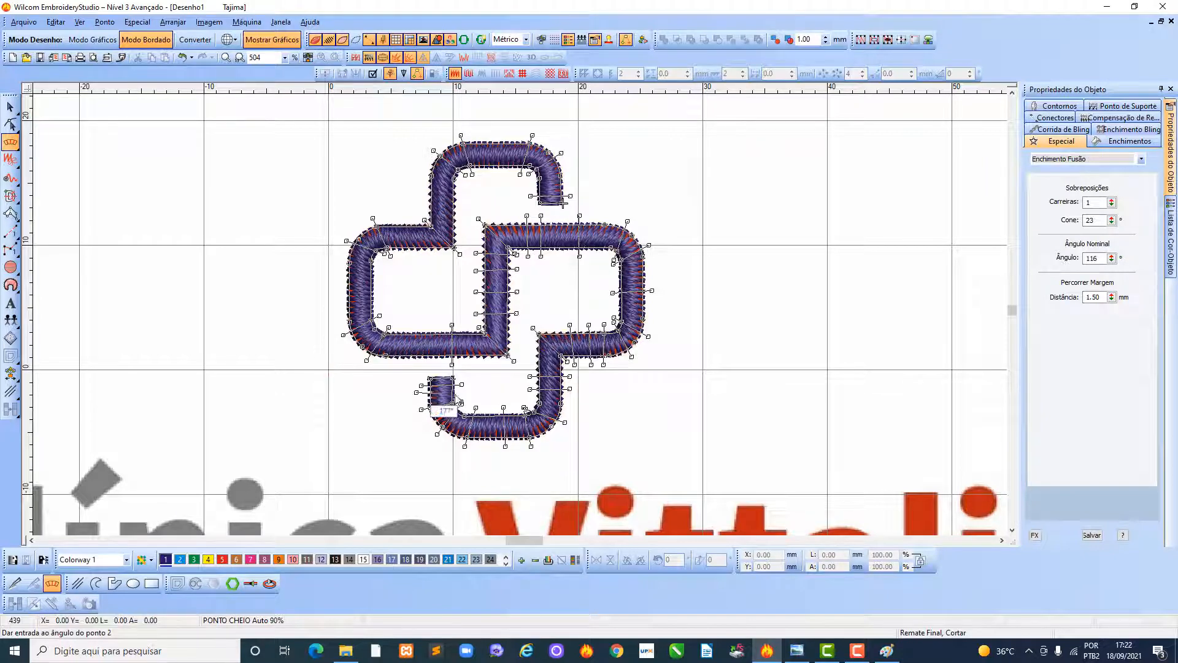
{"action": "left_click", "coordinate": [462, 393]}
Add stitch angle lines across the bottom segment and the outer vertical side of the cross's left loop.
{"action": "left_click", "coordinate": [413, 326]}
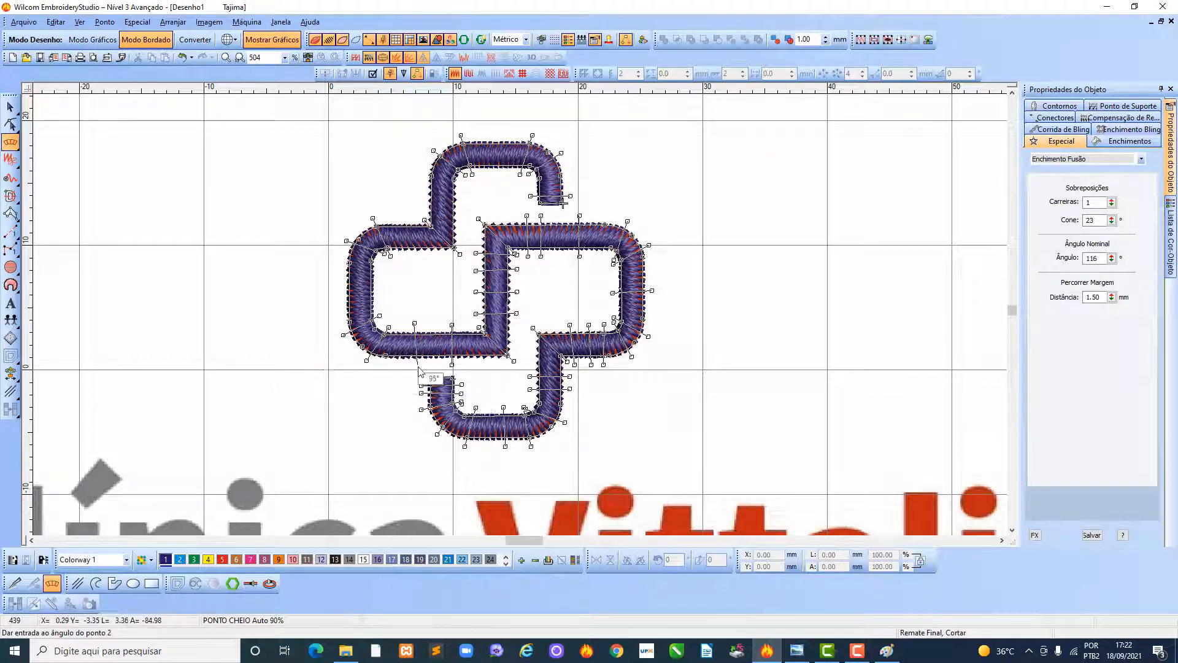
{"action": "left_click", "coordinate": [412, 364]}
{"action": "left_click", "coordinate": [341, 298]}
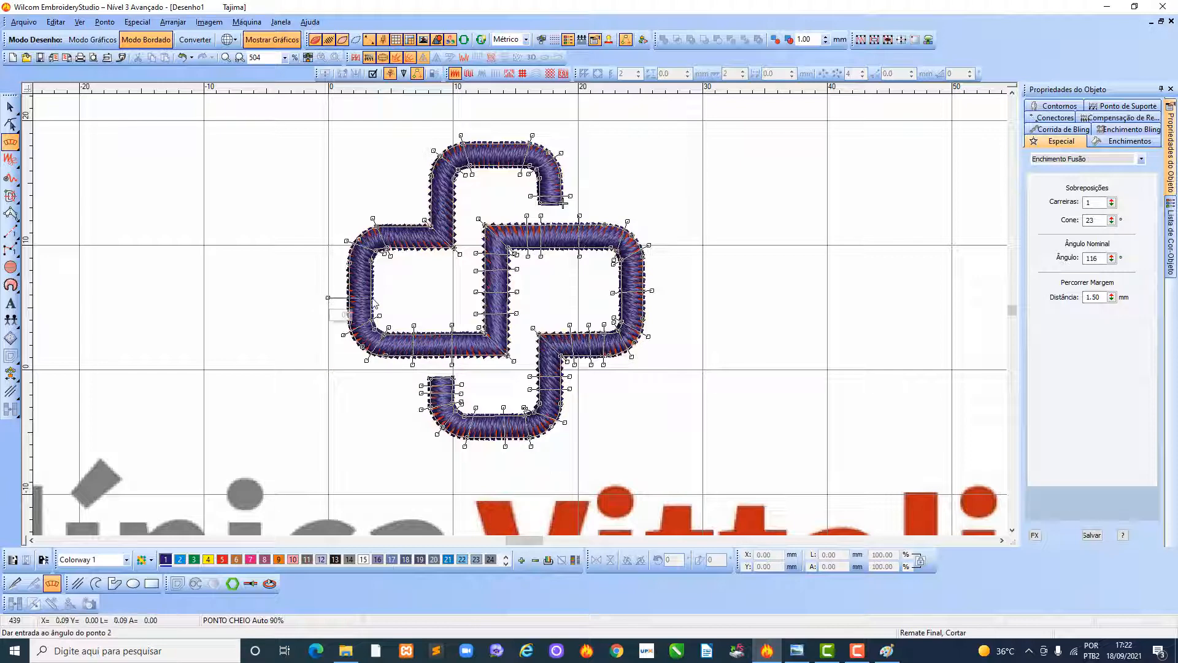
{"action": "left_click", "coordinate": [380, 298]}
{"action": "left_click", "coordinate": [341, 276]}
{"action": "left_click", "coordinate": [380, 276]}
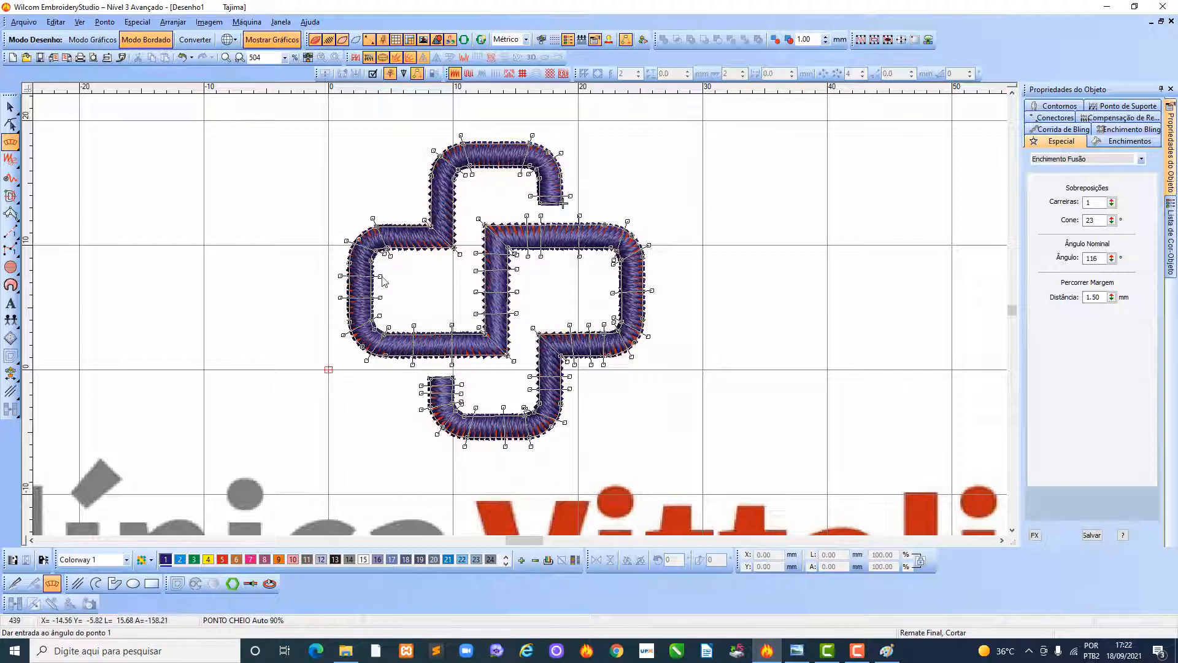
Add stitch angle lines on the left loop's top segment and the upper hook's vertical segment, and regenerate the stitches.
{"action": "left_click", "coordinate": [405, 217]}
{"action": "left_click", "coordinate": [401, 257]}
{"action": "left_click", "coordinate": [412, 214]}
{"action": "left_click", "coordinate": [416, 244]}
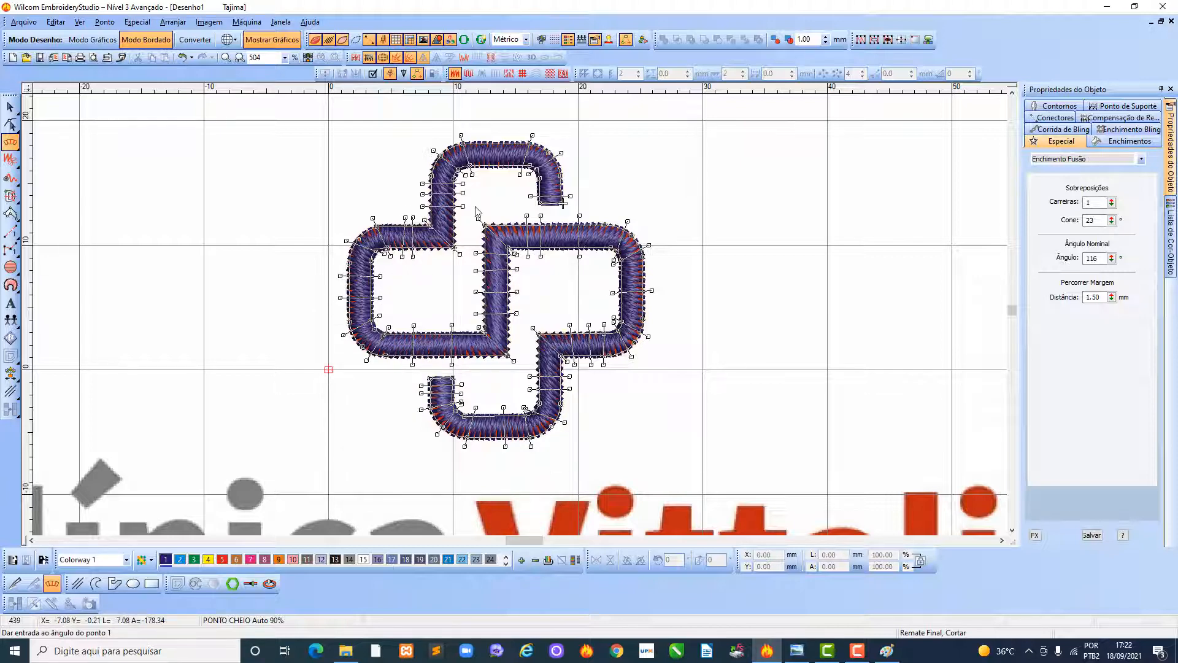
{"action": "key", "text": "Return"}
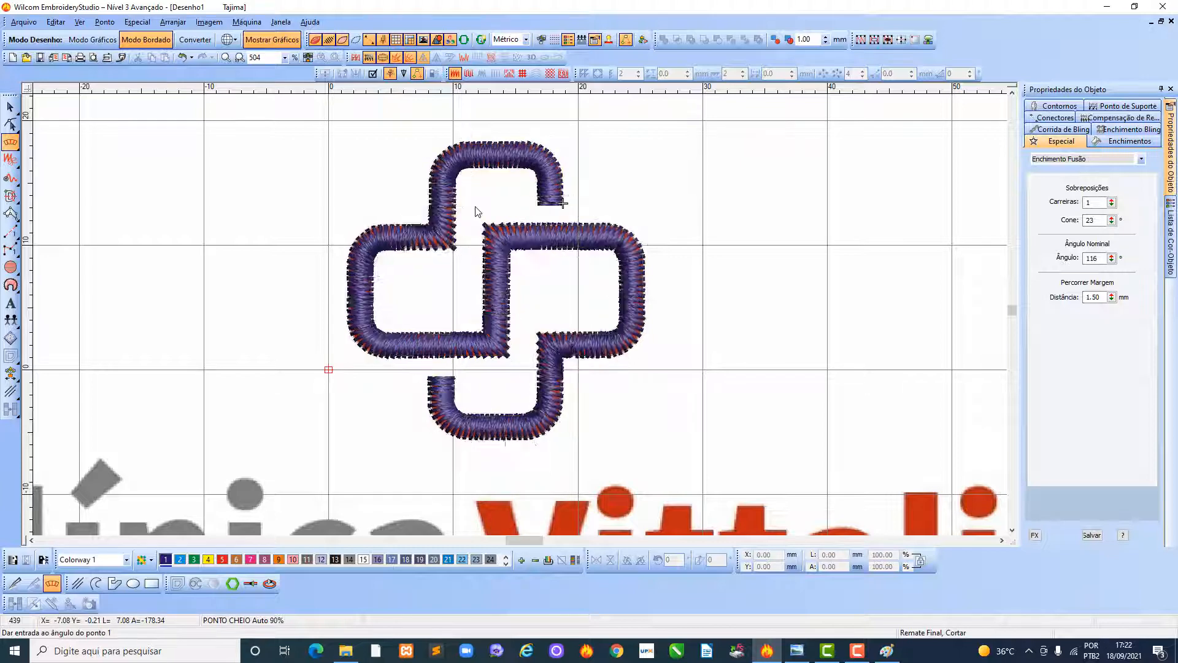
Turn off automatic spacing for the cross's satin fill and set its stitch spacing to 0.33 mm.
{"action": "left_click", "coordinate": [10, 110]}
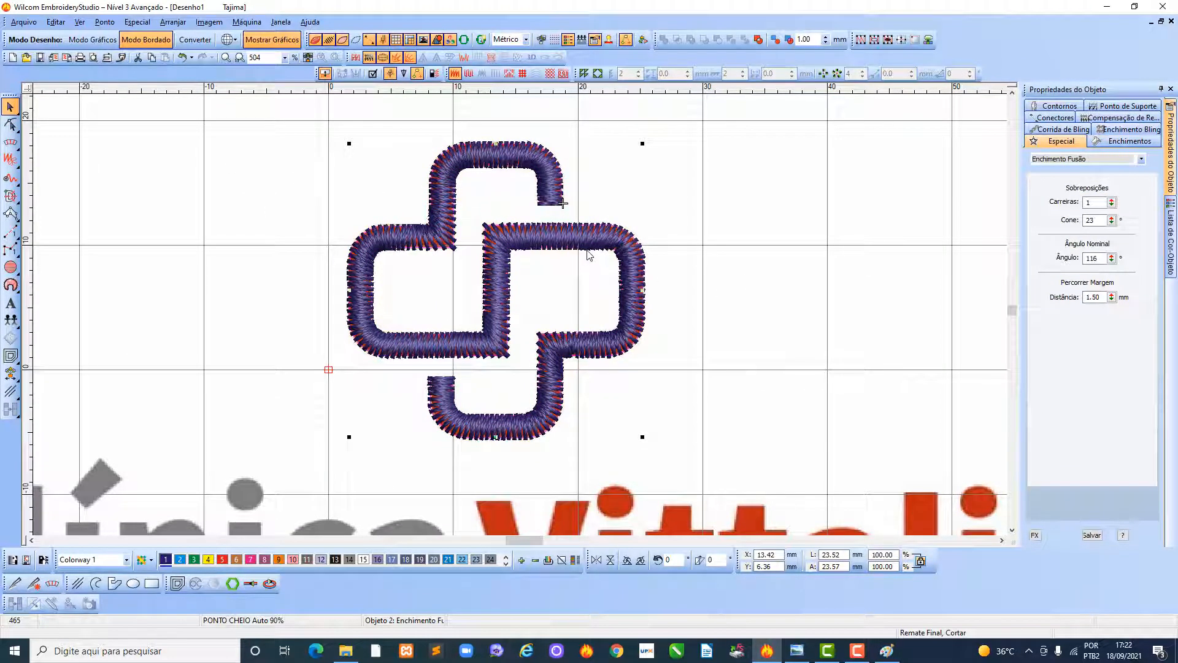
{"action": "right_click", "coordinate": [520, 159]}
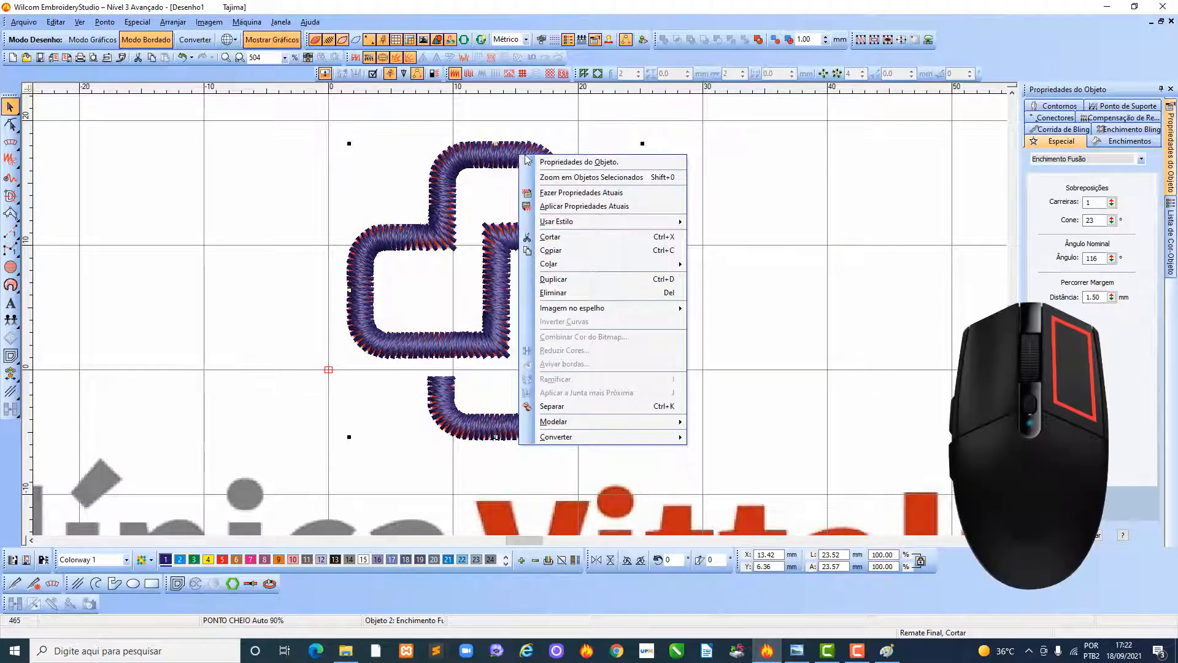
{"action": "left_click", "coordinate": [562, 163]}
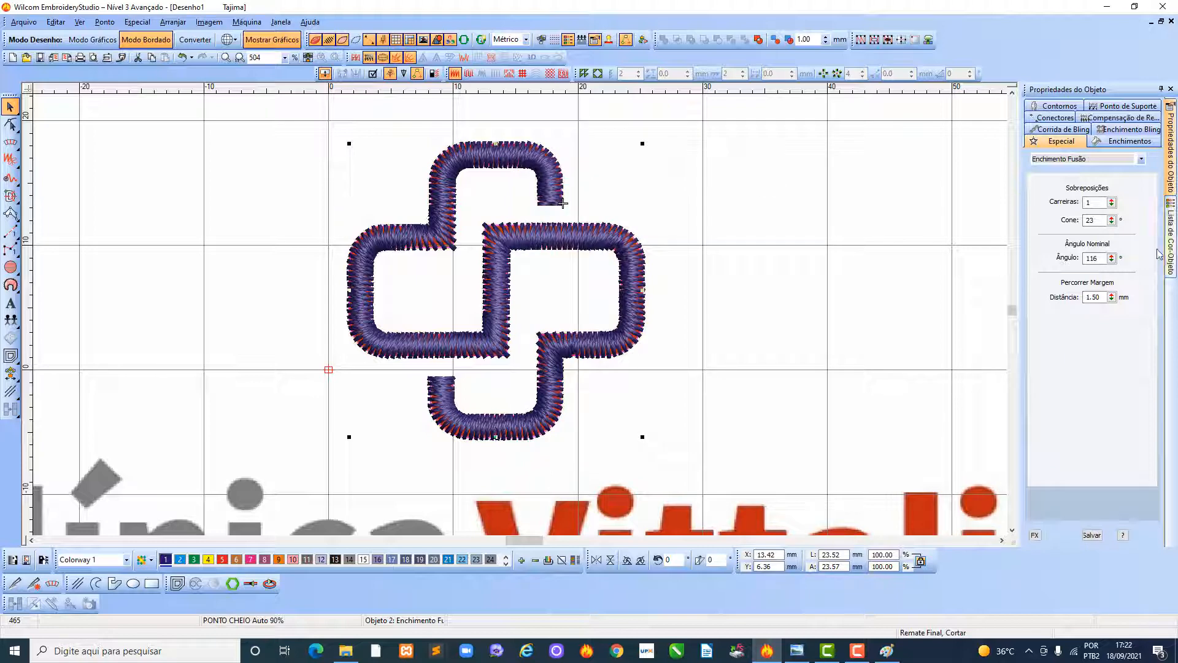
{"action": "left_click", "coordinate": [1123, 142]}
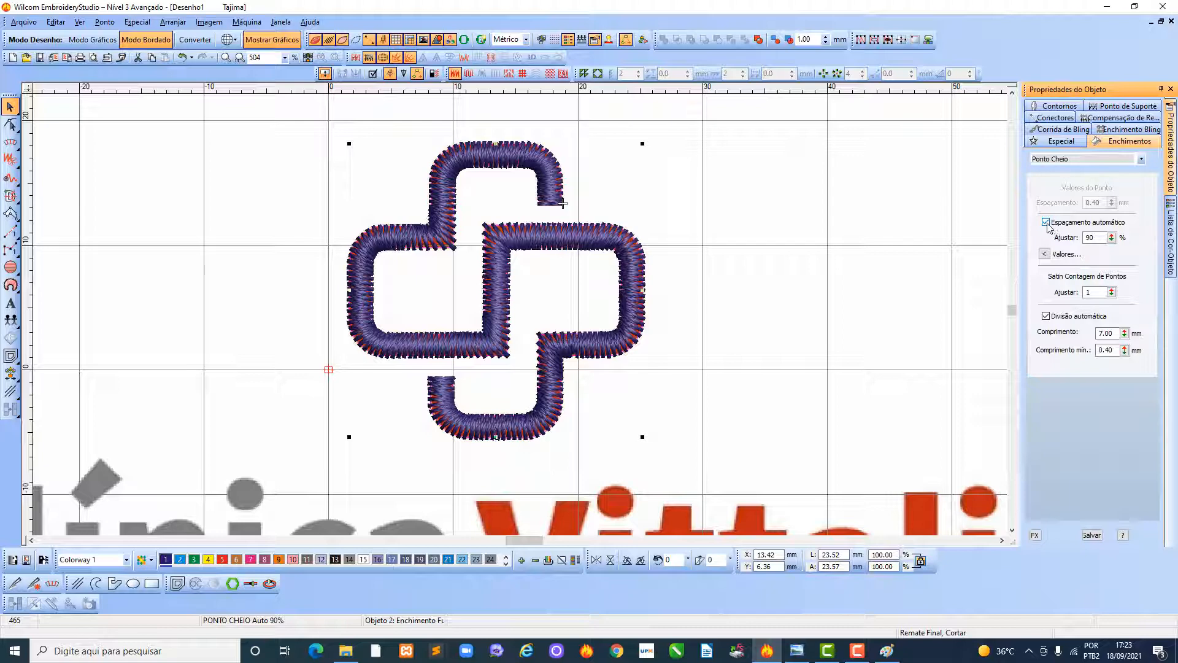
{"action": "left_click", "coordinate": [1046, 222]}
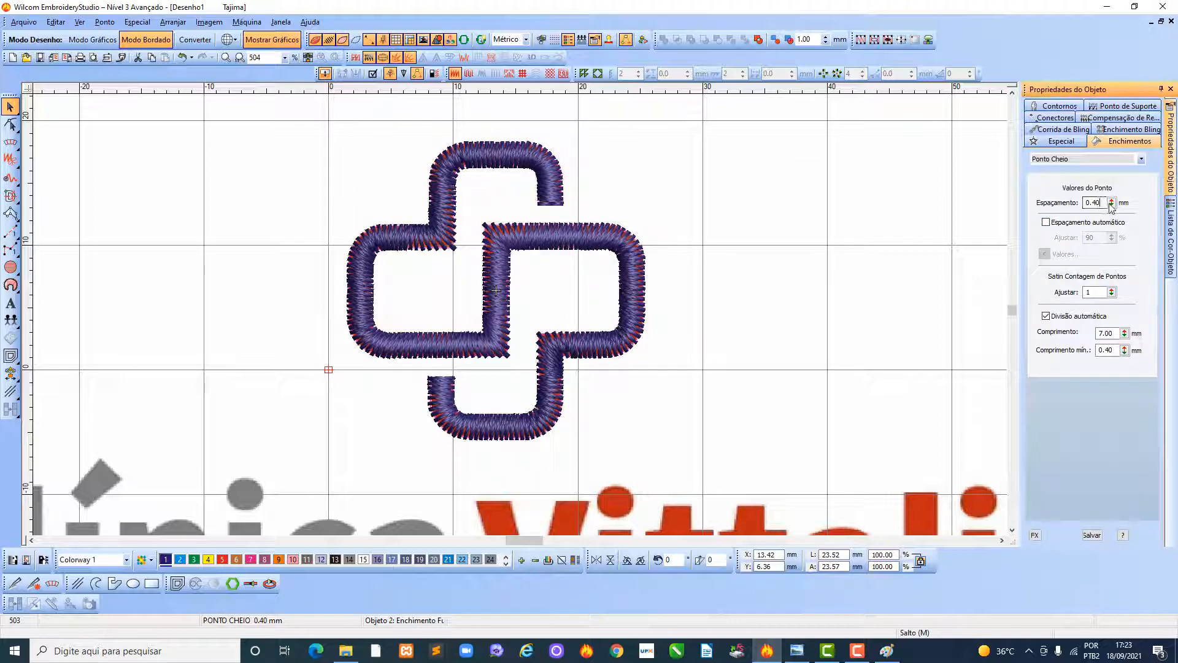
{"action": "key", "text": "BackSpace"}
{"action": "key", "text": "BackSpace"}
{"action": "type", "text": "33"}
{"action": "key", "text": "Return"}
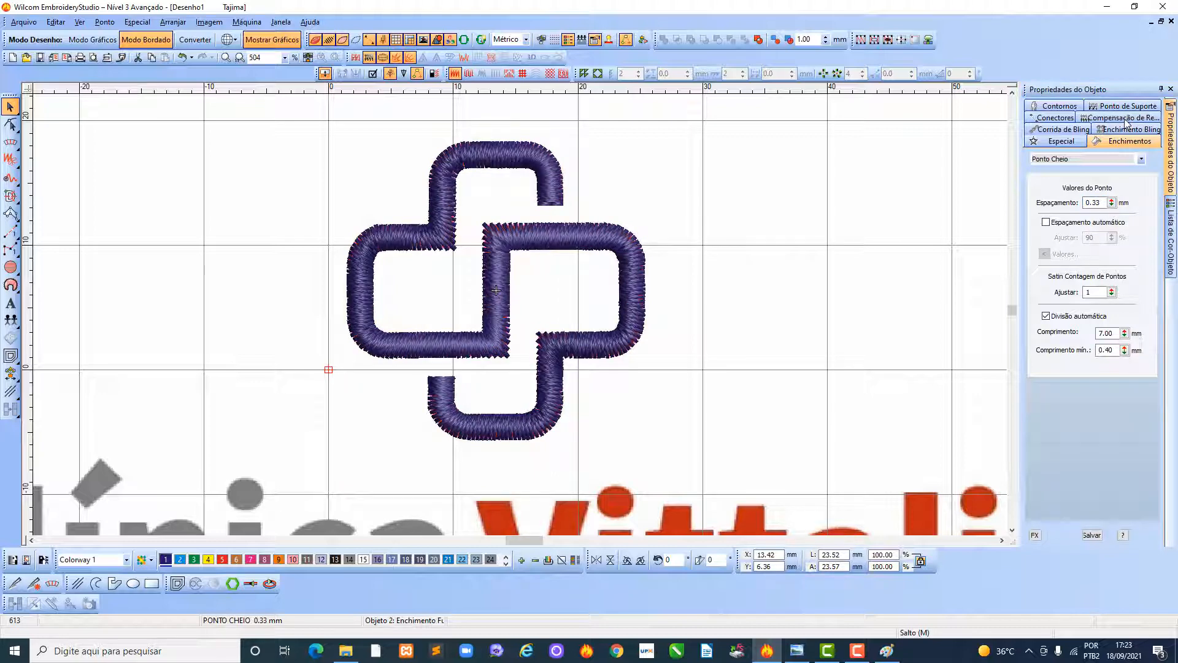
Set the cross's pull compensation to 0.22 mm and assign it the red thread colour 5.
{"action": "left_click", "coordinate": [1126, 122]}
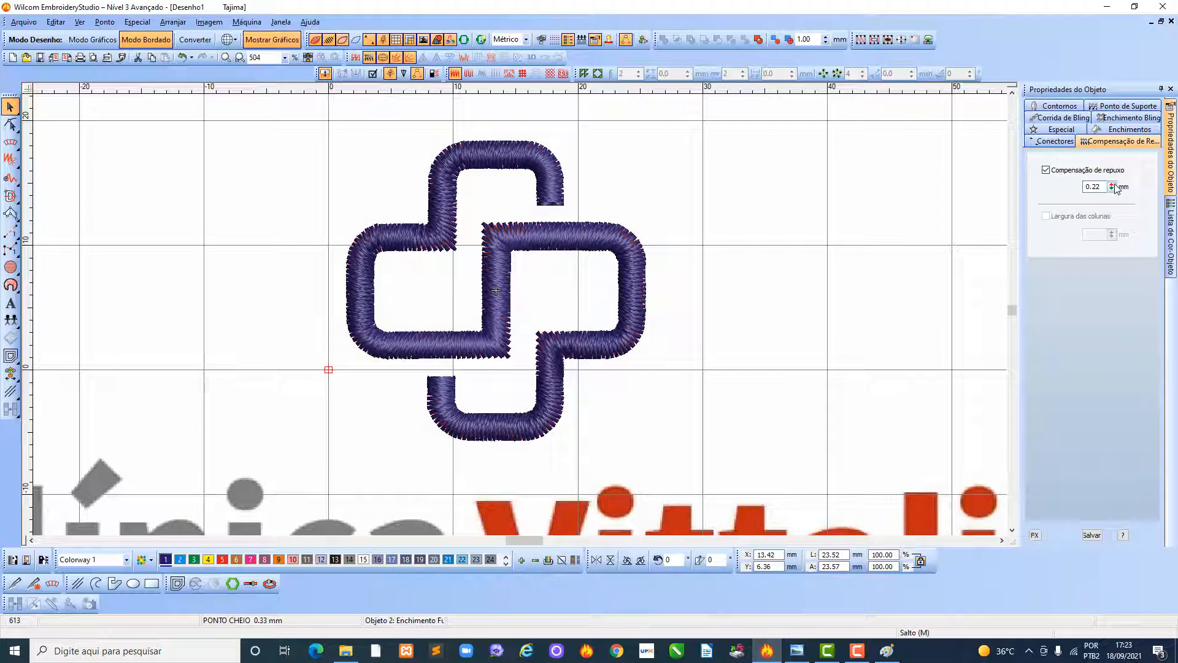
{"action": "key", "text": "shift+z"}
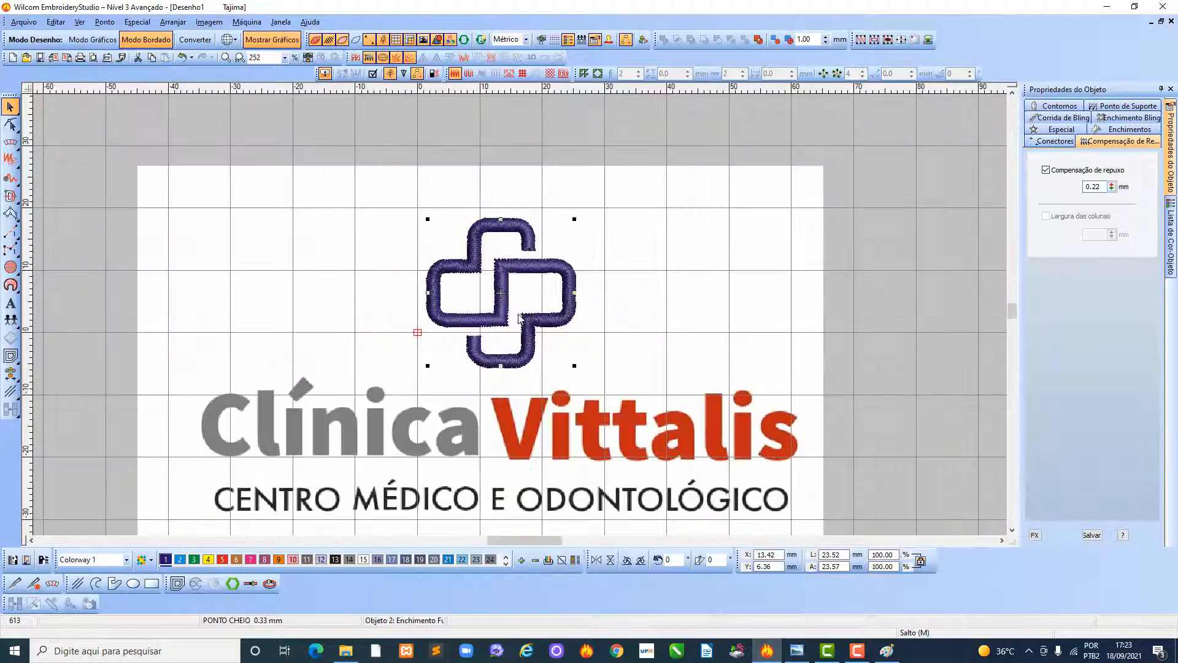
{"action": "left_click", "coordinate": [222, 562]}
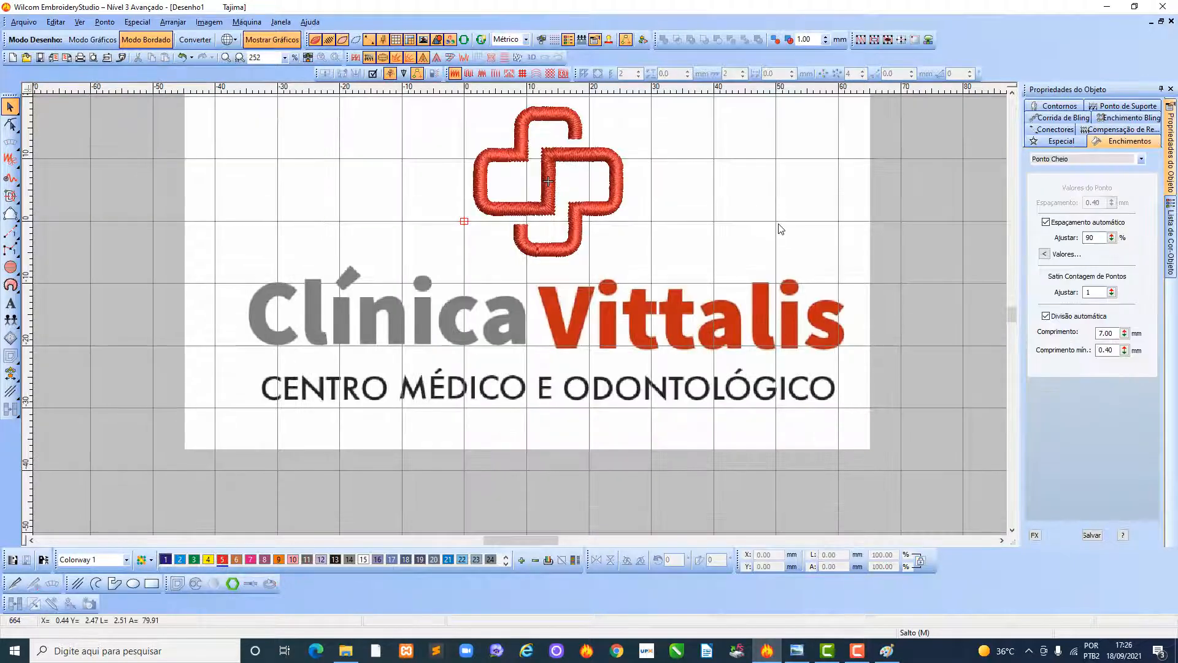
Set up the lettering "Clínica" in the Arial Rounded font with a 10 mm height.
{"action": "key", "text": "a"}
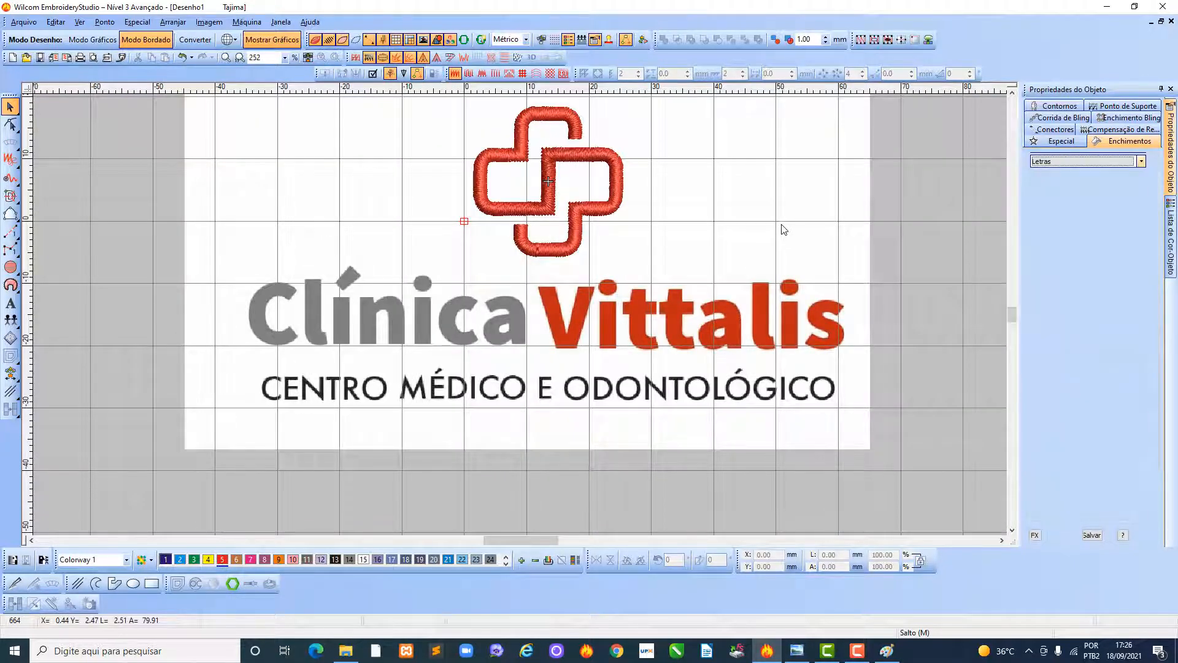
{"action": "left_click", "coordinate": [1064, 204]}
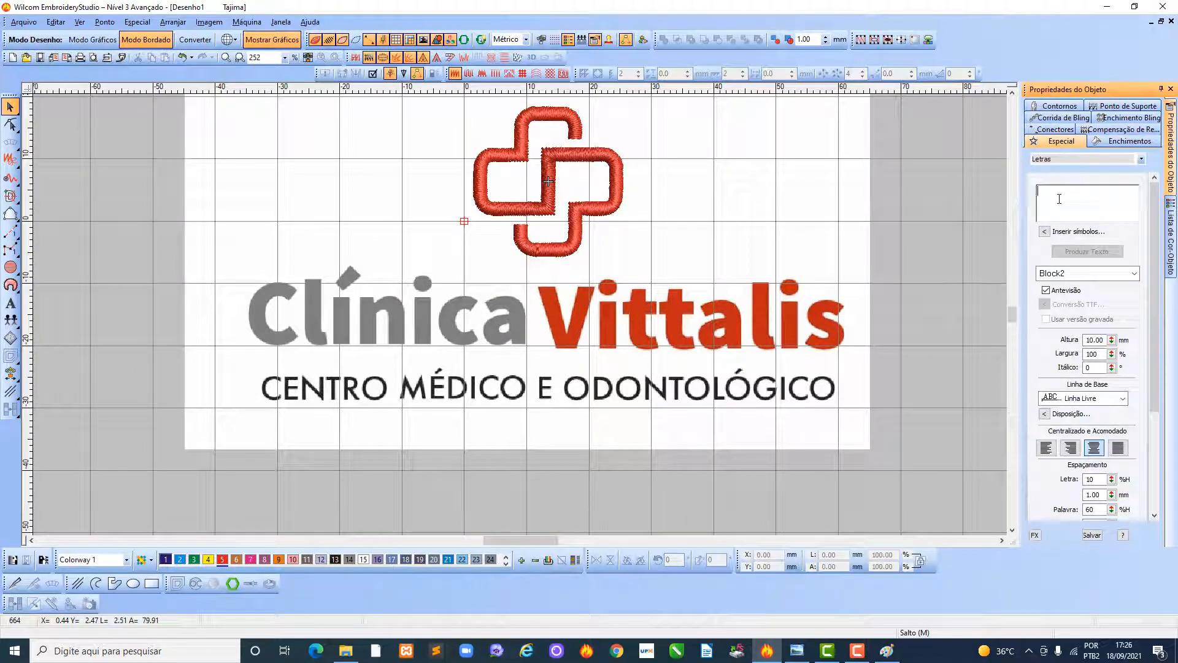
{"action": "type", "text": "C"}
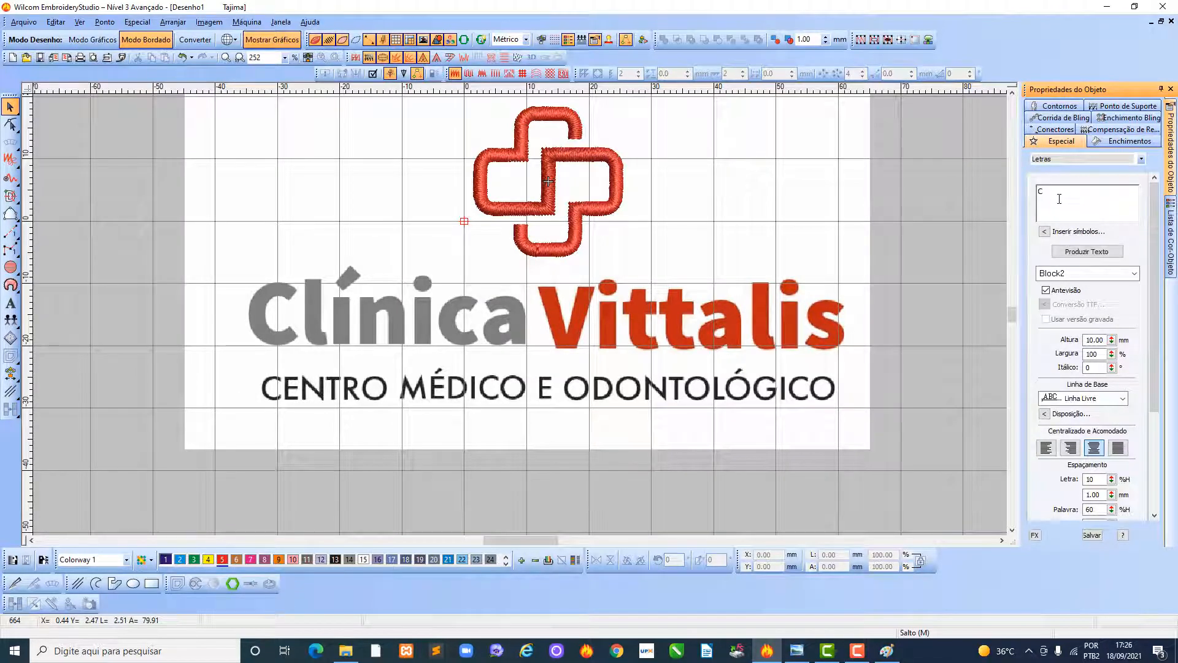
{"action": "type", "text": "línica"}
{"action": "left_click", "coordinate": [1075, 256]}
{"action": "left_click", "coordinate": [1075, 256]}
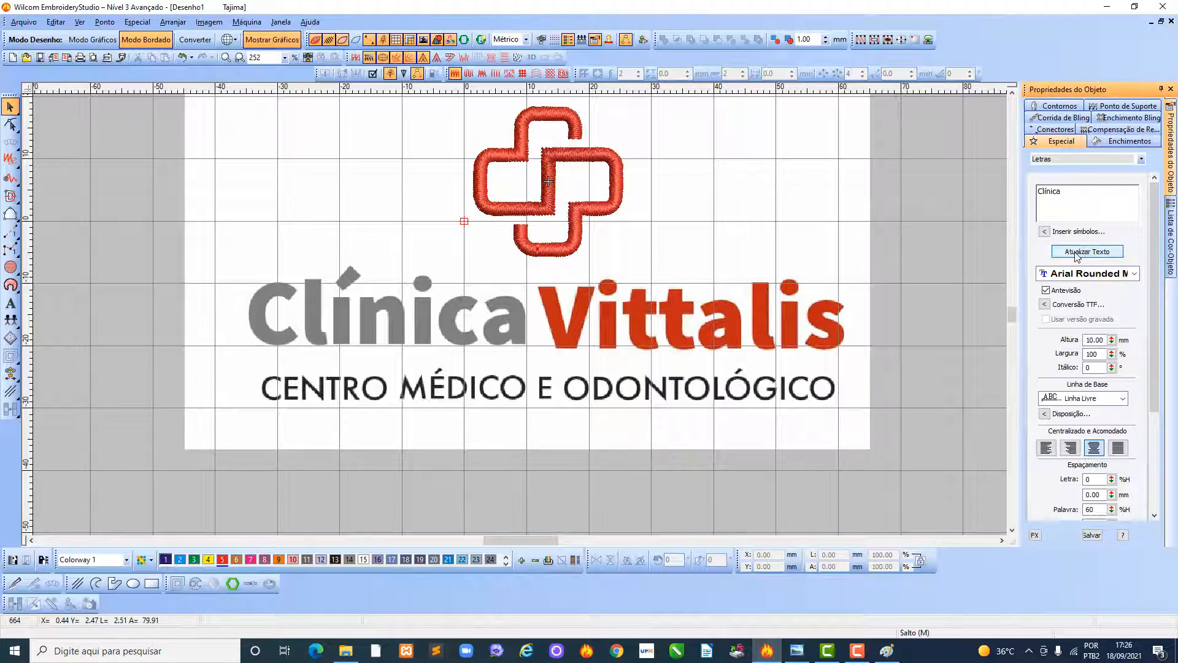
Place the Clínica lettering over the logo's grey word and generate its stitches.
{"action": "left_click", "coordinate": [449, 324]}
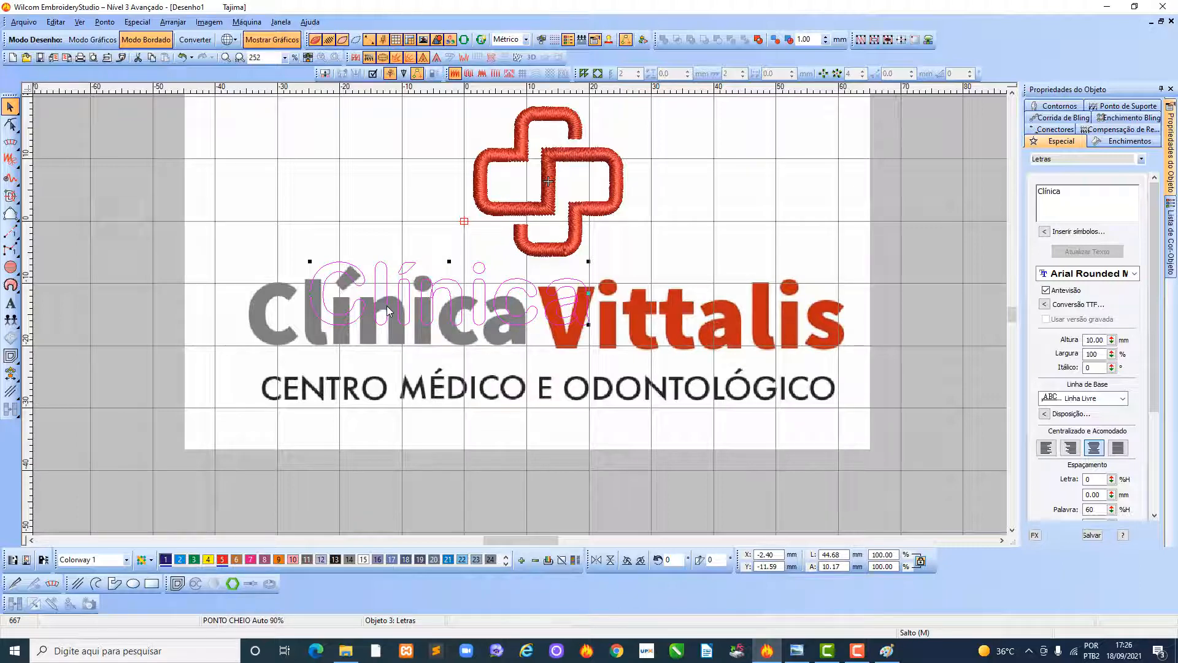
{"action": "key", "text": "g"}
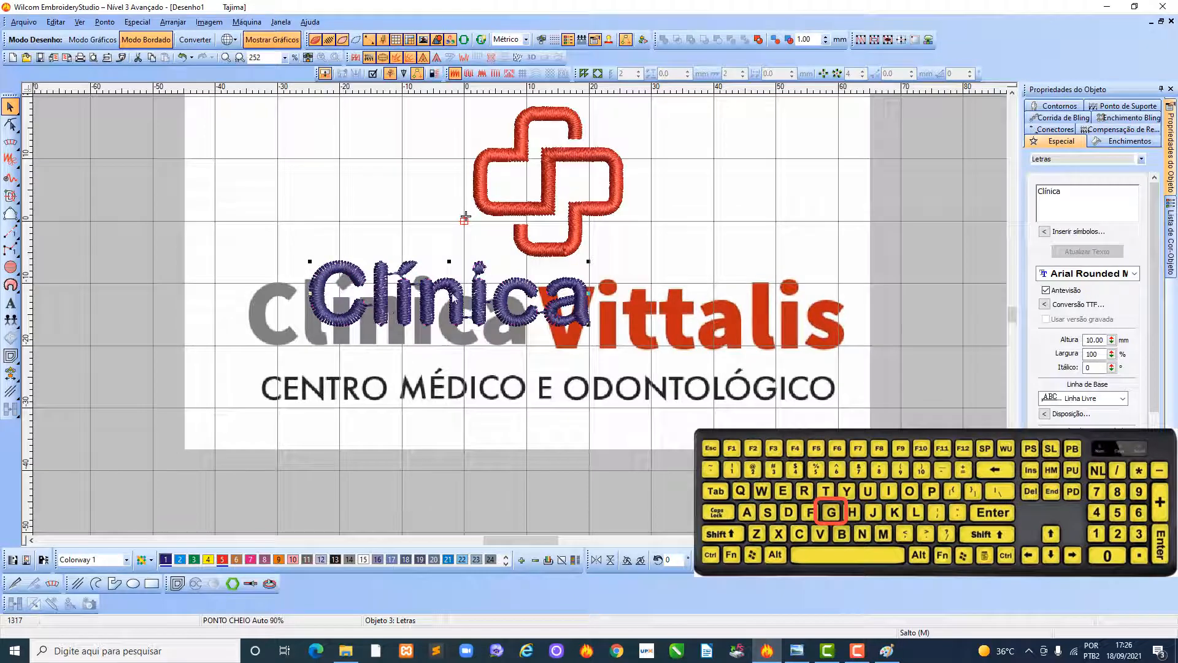
{"action": "left_click_drag", "start_coordinate": [453, 295], "coordinate": [392, 315]}
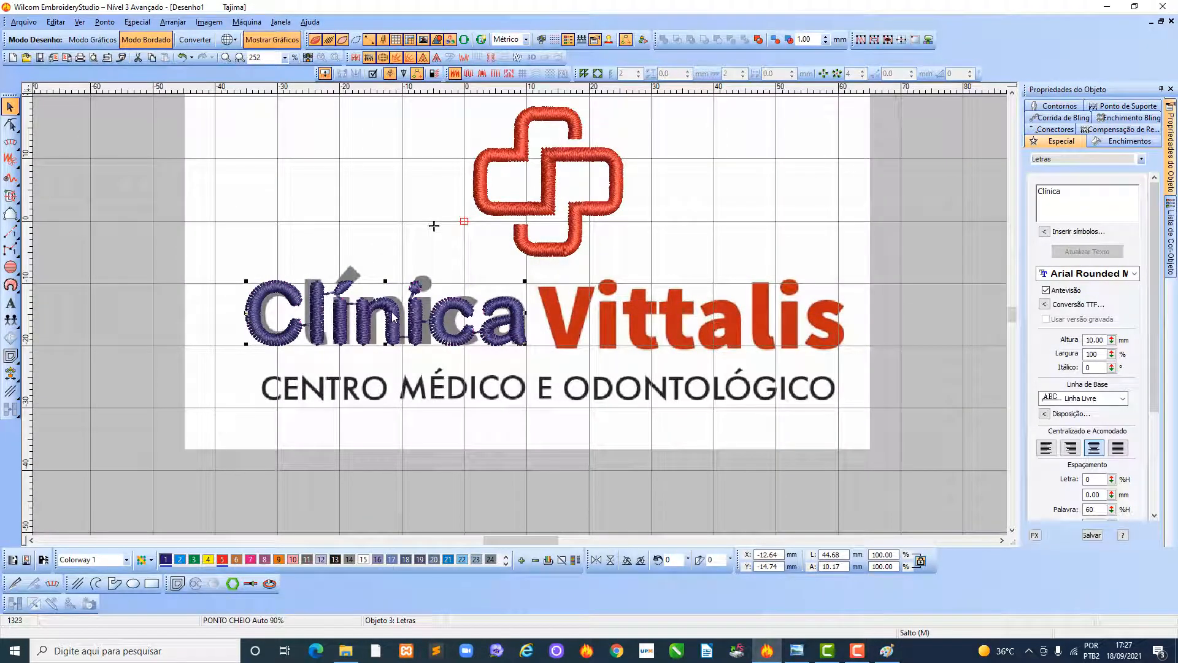
Duplicate the Clínica lettering and move the copy over the logo's red word Vittalis.
{"action": "left_click", "coordinate": [395, 316]}
{"action": "left_click", "coordinate": [521, 332]}
{"action": "left_click", "coordinate": [520, 331]}
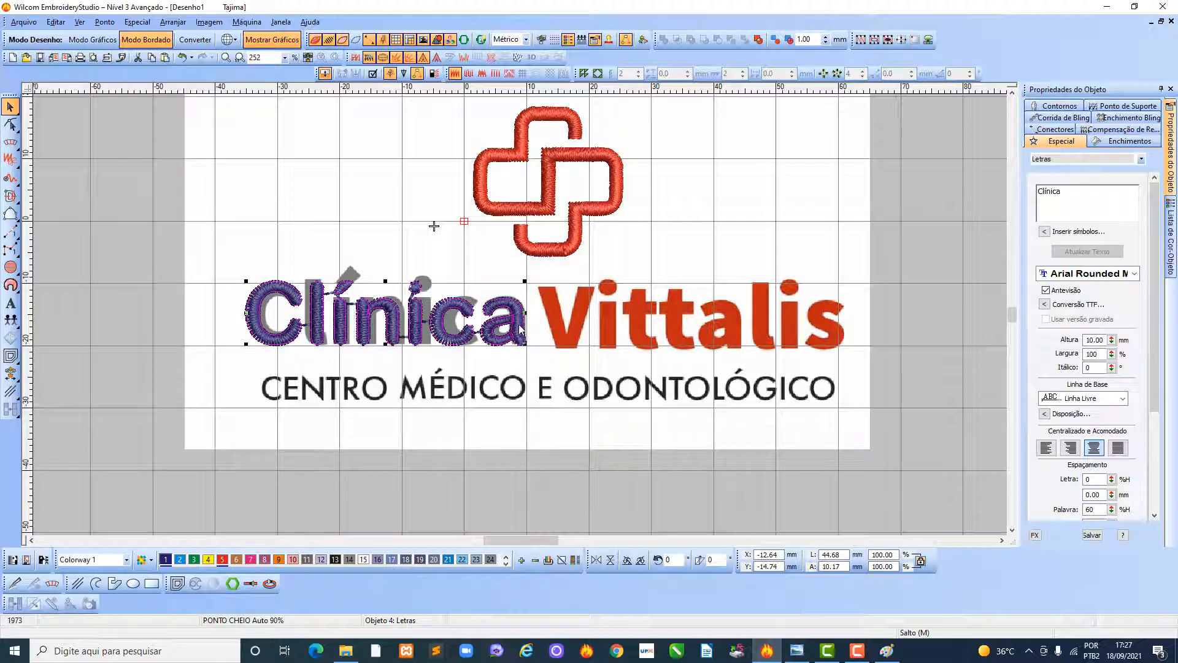
{"action": "left_click_drag", "start_coordinate": [521, 332], "coordinate": [805, 331]}
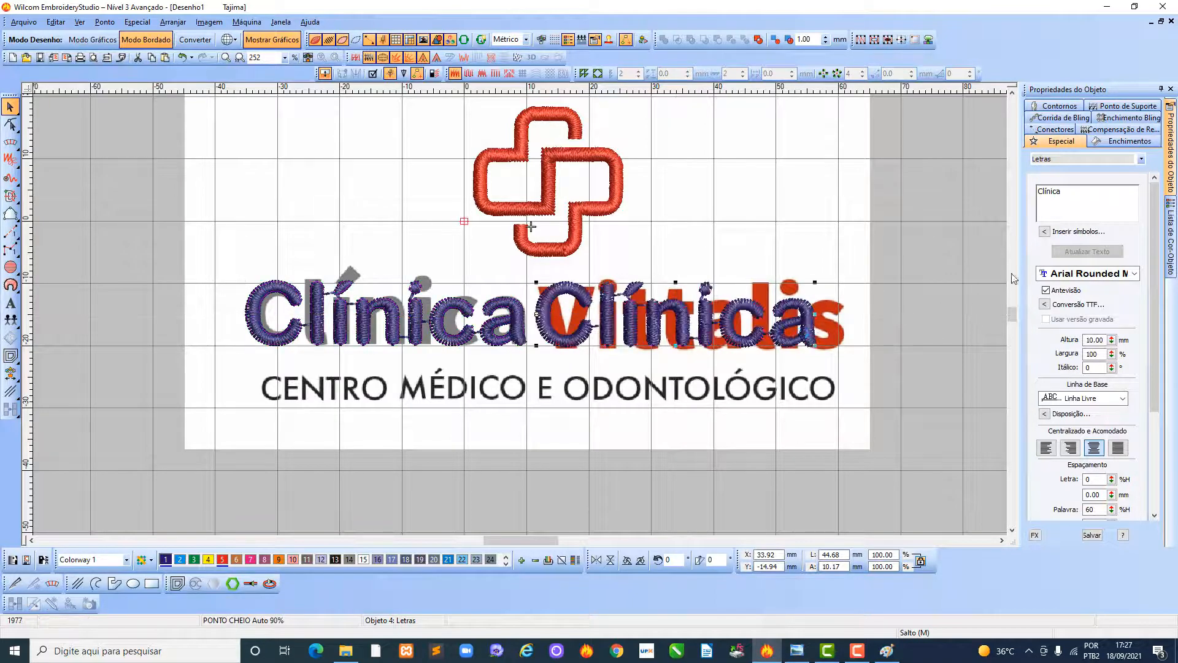
Change the copied lettering's text to "Vittalis" and shift it slightly right within the red word.
{"action": "left_click_drag", "start_coordinate": [1065, 191], "coordinate": [1031, 189]}
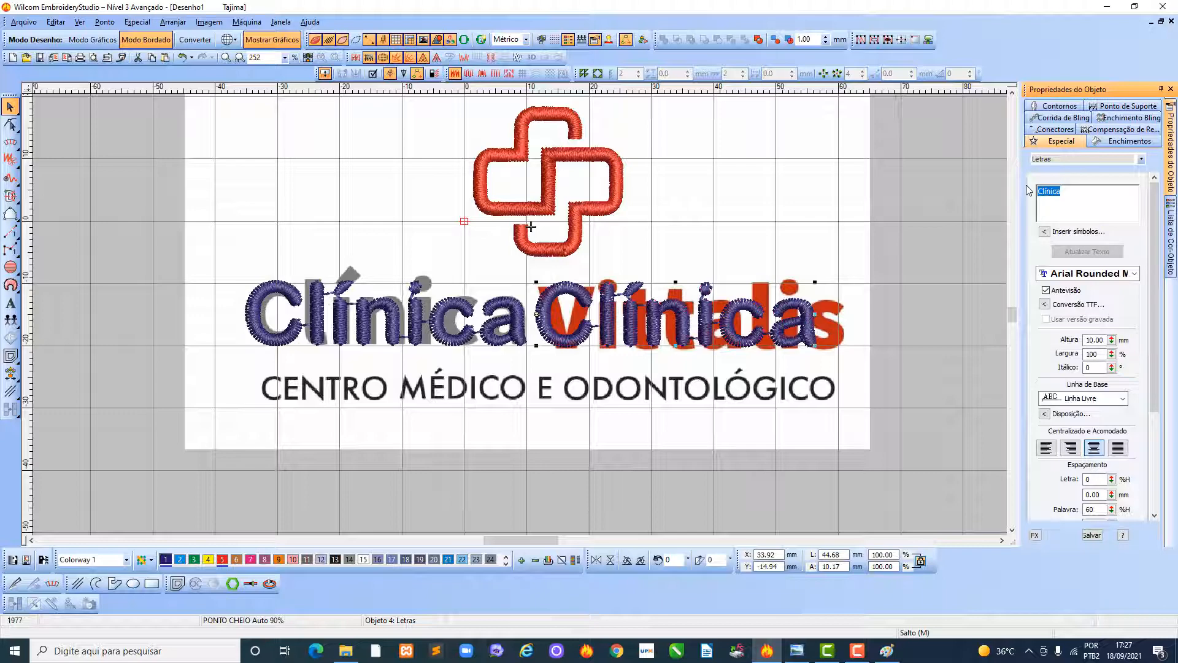
{"action": "type", "text": "Vittalis"}
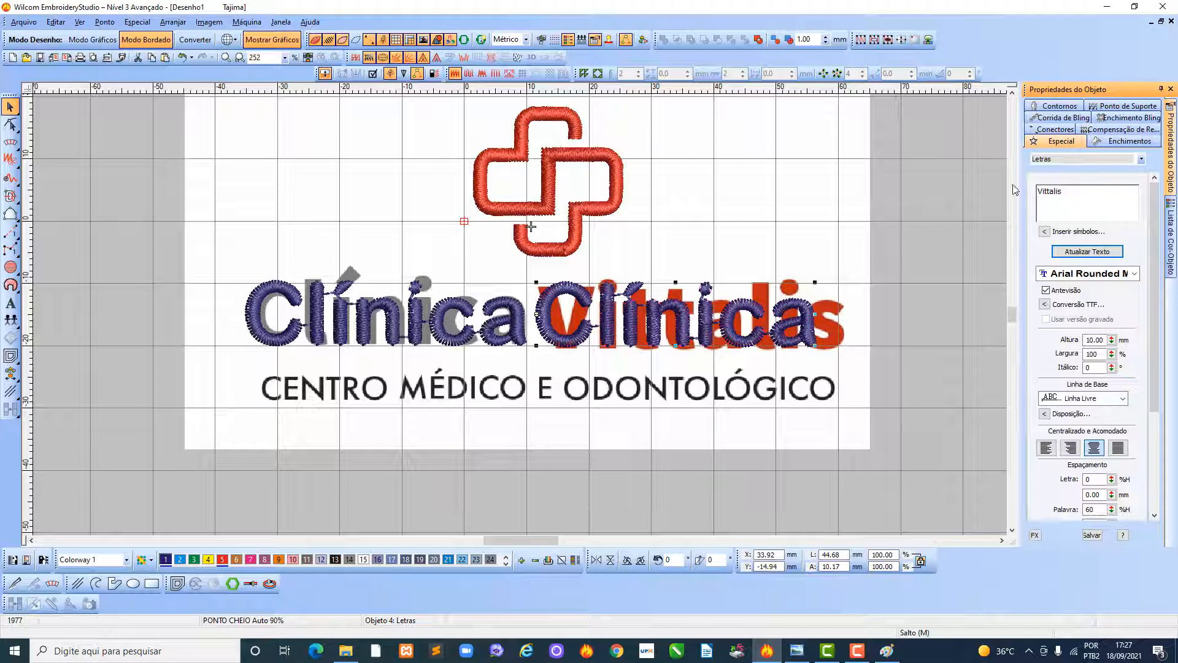
{"action": "left_click", "coordinate": [1086, 251]}
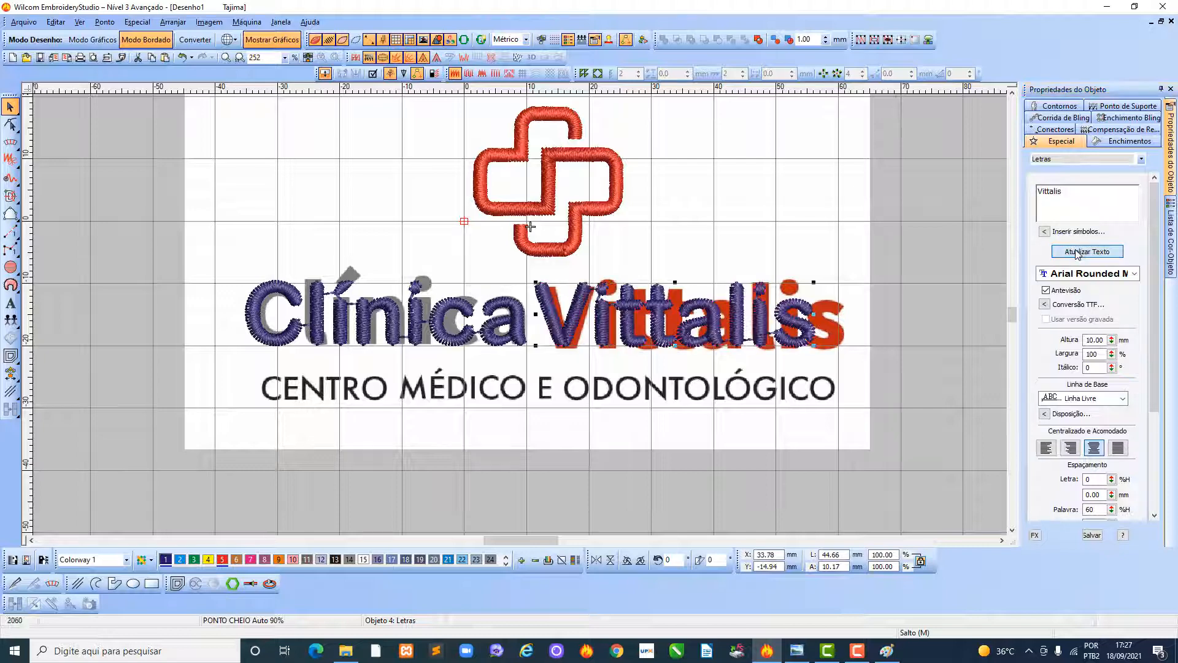
{"action": "left_click_drag", "start_coordinate": [719, 315], "coordinate": [725, 315]}
Enlarge the Clínica and Vittalis lettering together to about 95.5 mm overall width, spanning the logo's name.
{"action": "left_click_drag", "start_coordinate": [821, 345], "coordinate": [834, 348]}
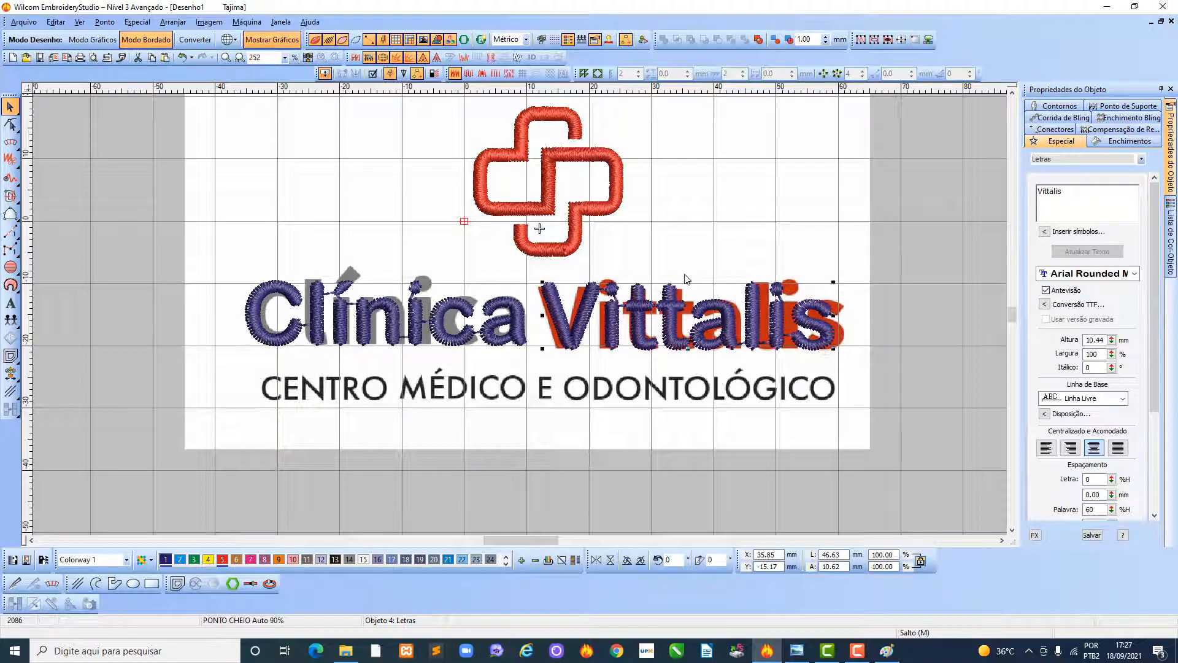
{"action": "key", "text": "ctrl+z"}
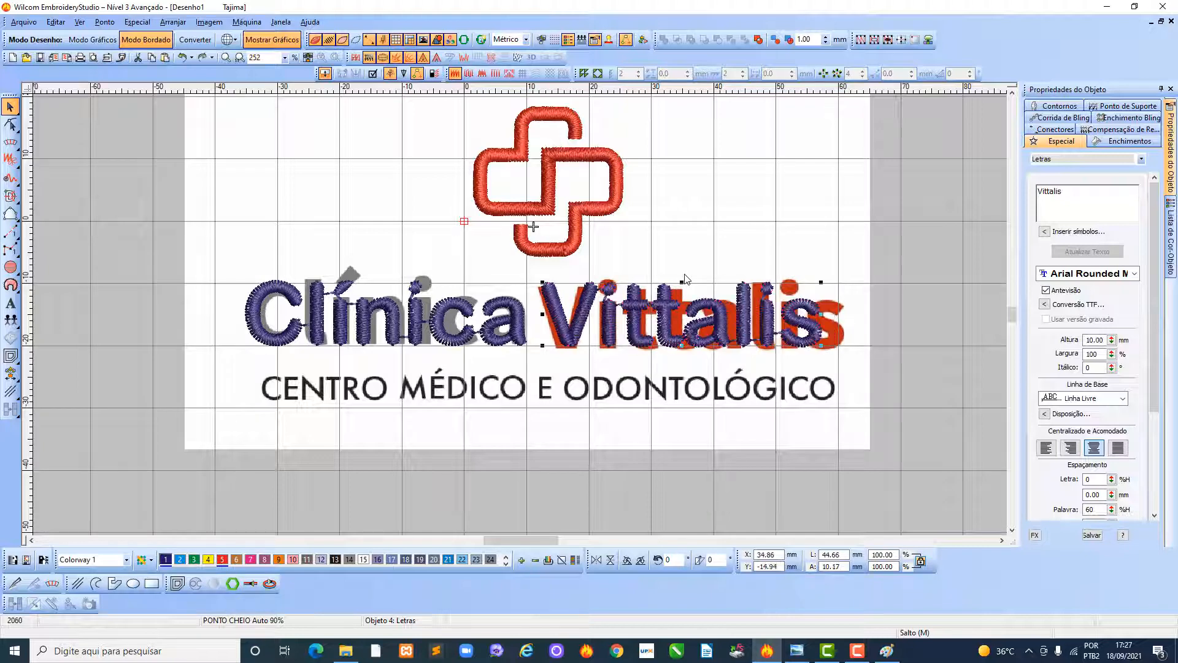
{"action": "left_click_drag", "start_coordinate": [182, 257], "coordinate": [841, 354]}
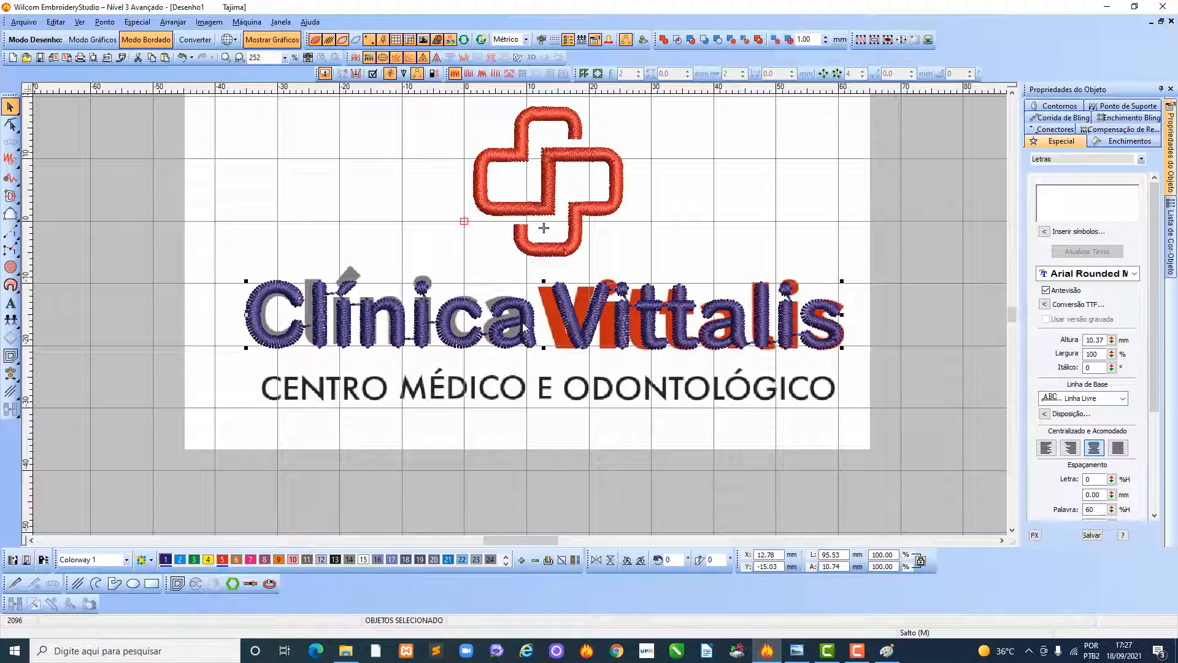
{"action": "left_click", "coordinate": [127, 248]}
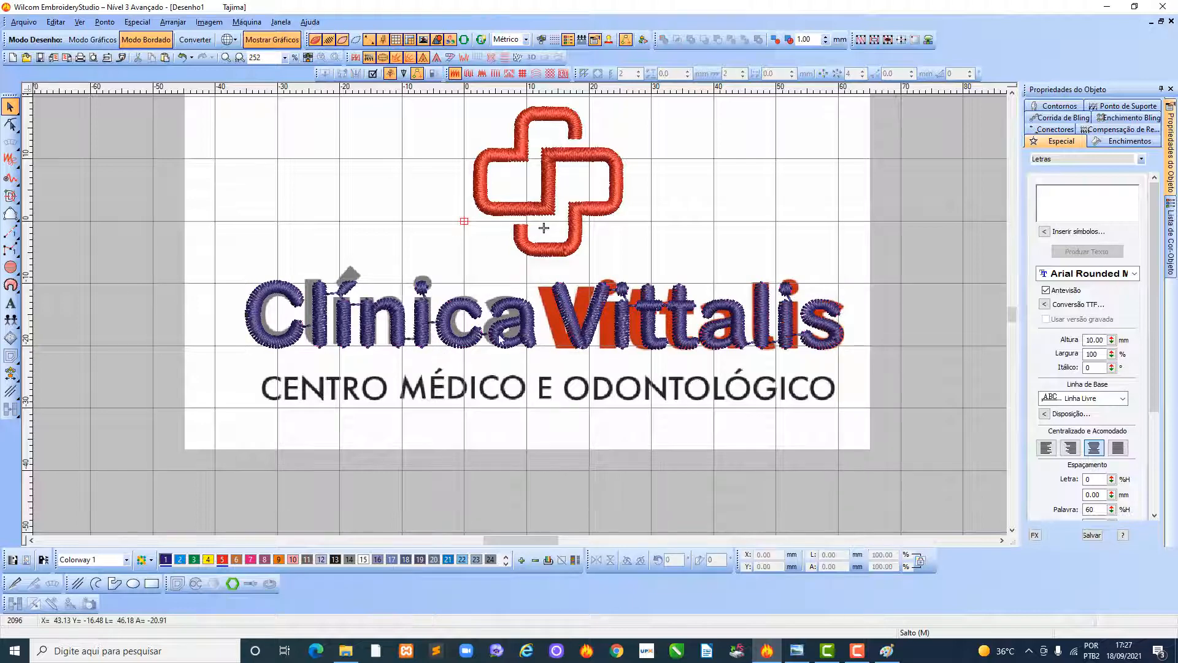